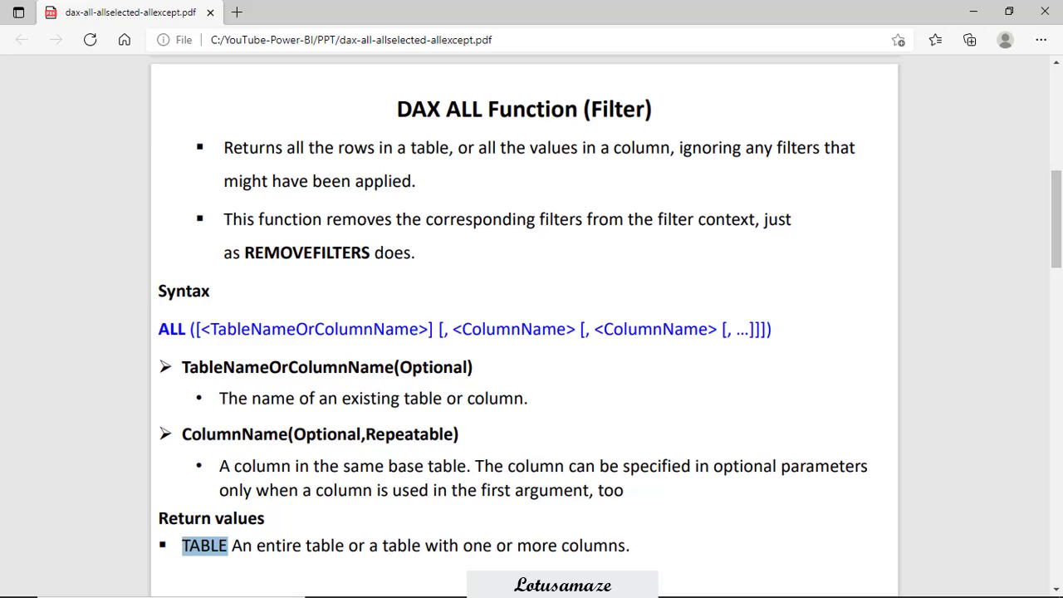
- Highlight REMOVEFILTERS, the <TableNameOrColumnName> argument, Repeatable, and the TABLE return value line in the DAX ALL function notes
double_click(326, 250)
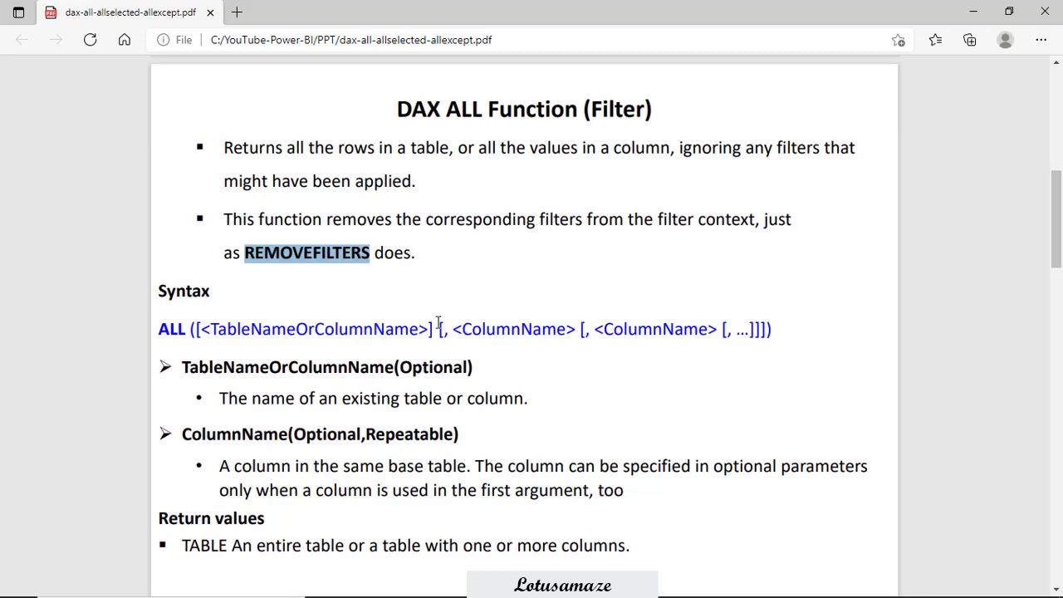
left_click_drag(430, 329, 199, 329)
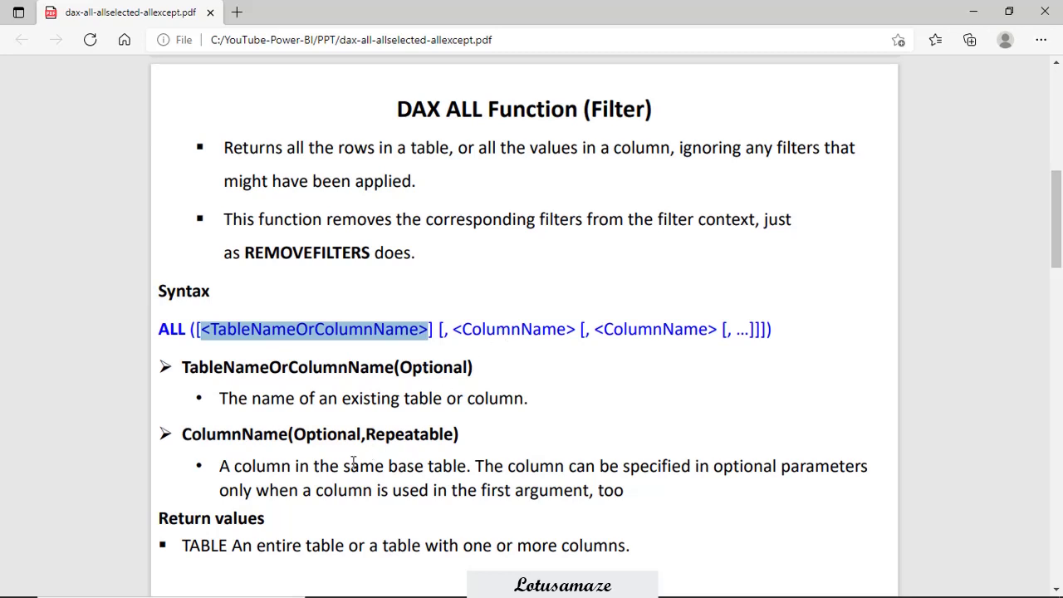
left_click_drag(362, 433, 455, 440)
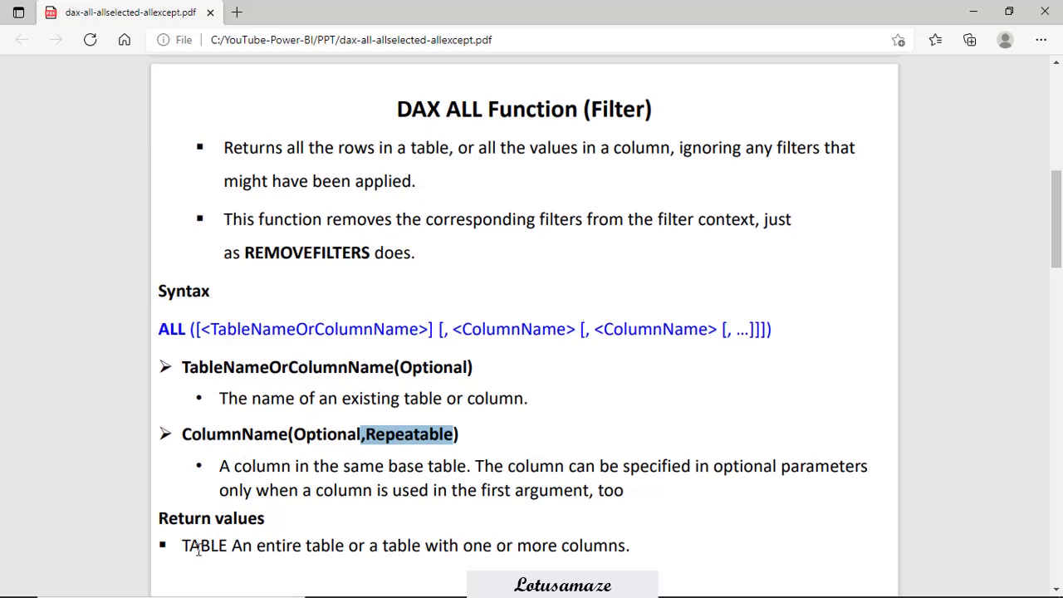
left_click_drag(183, 550, 664, 545)
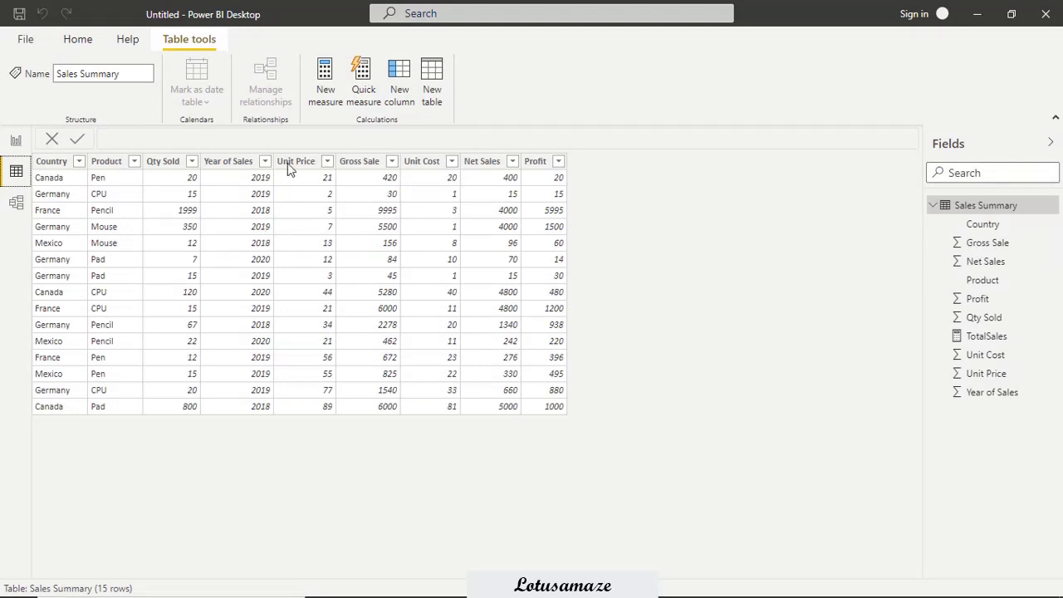
- In Power BI Desktop's report view, add a table visual listing Country and place it near the middle of the page
left_click(16, 143)
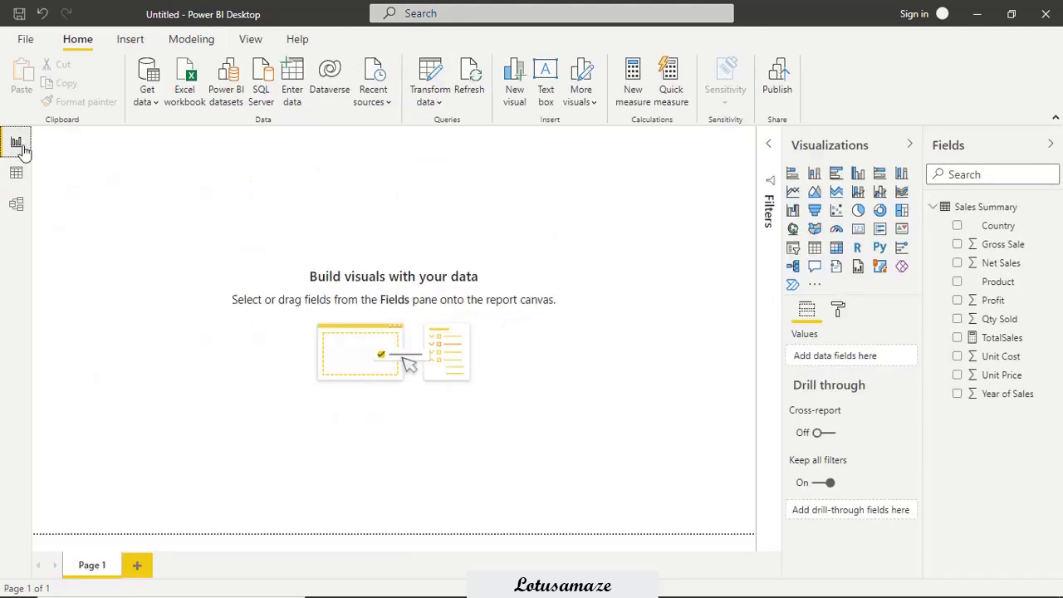
left_click(814, 249)
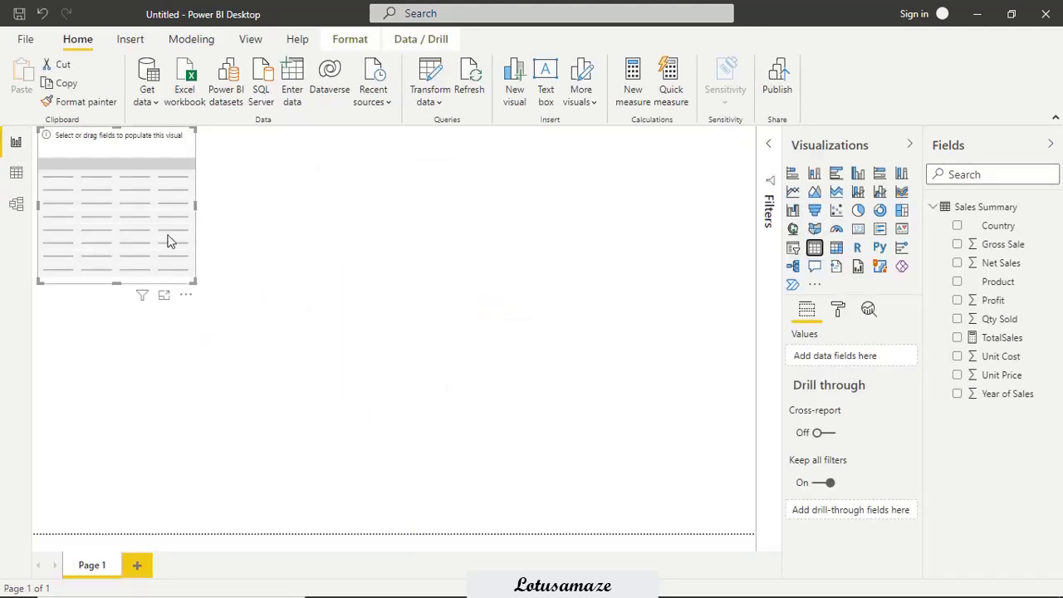
left_click_drag(171, 240, 460, 352)
left_click_drag(988, 228, 870, 357)
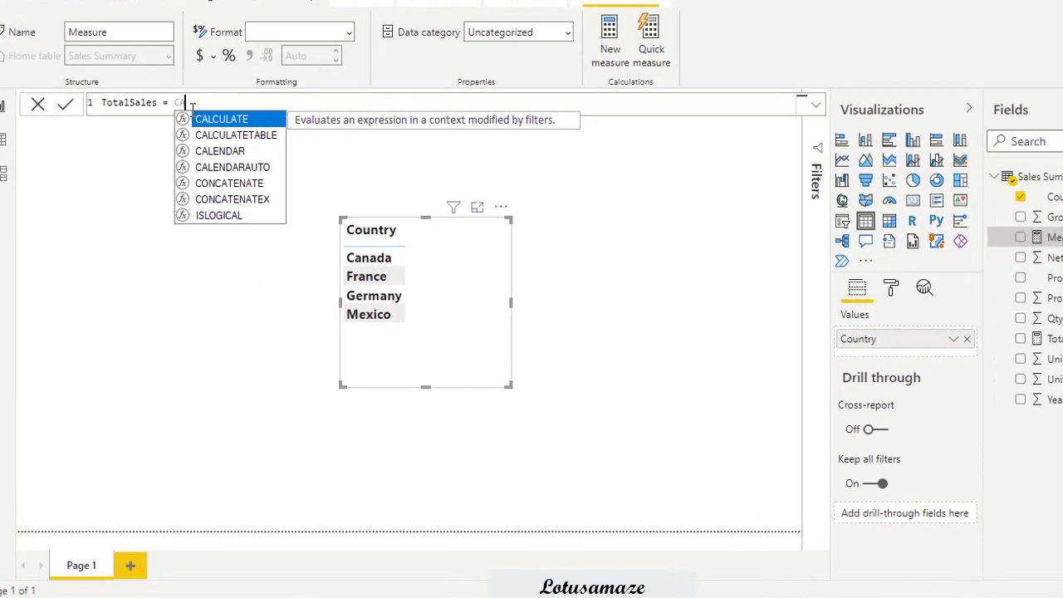
- Define a measure as TotalSales = CALCULATE(SUM('Sales Summary'[Net Sales]))
left_click(222, 65)
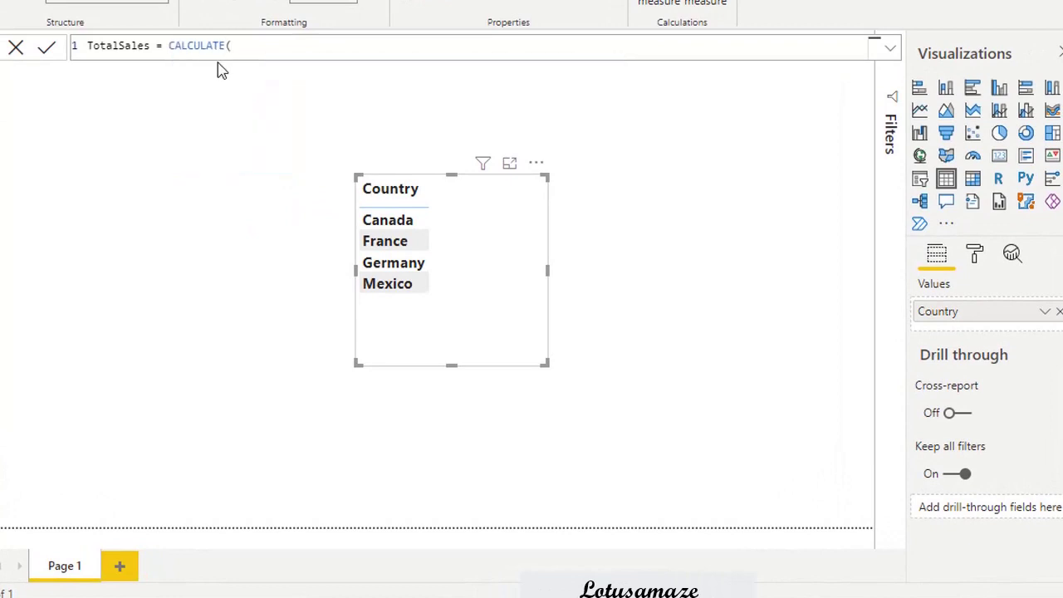
type("SUM(")
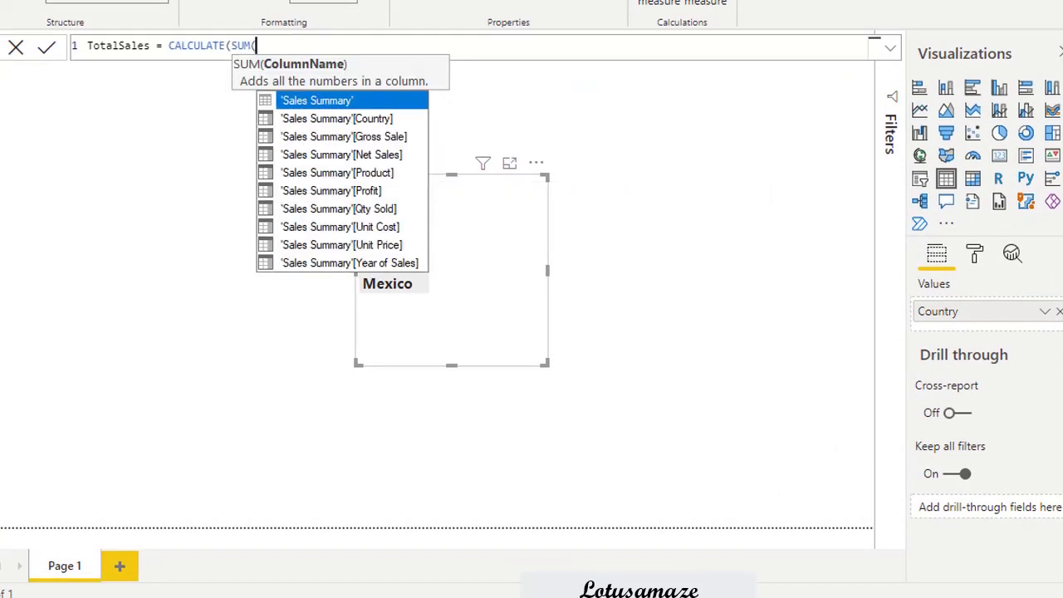
left_click(355, 158)
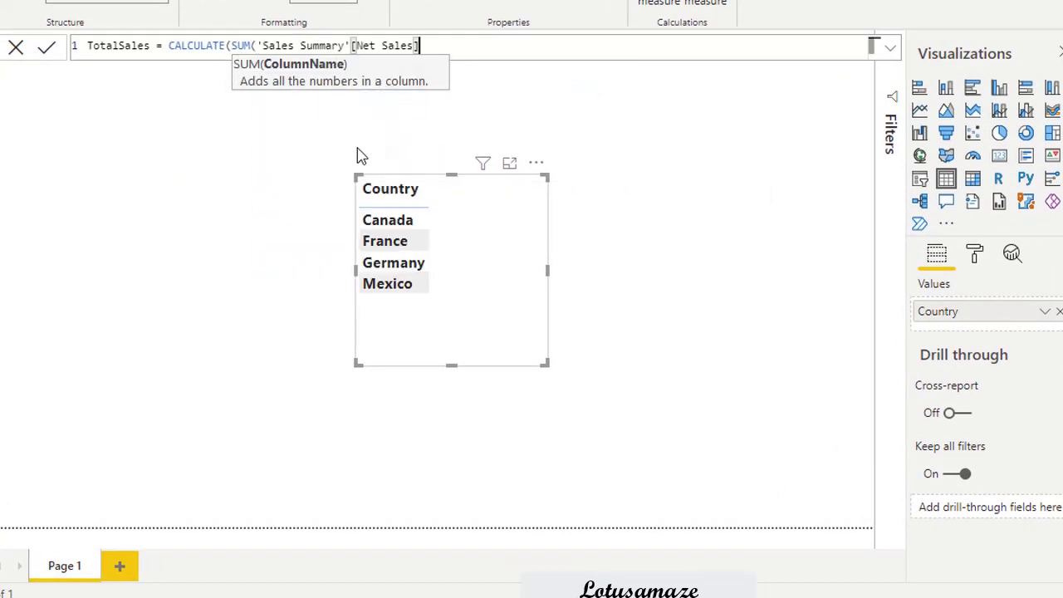
type("))")
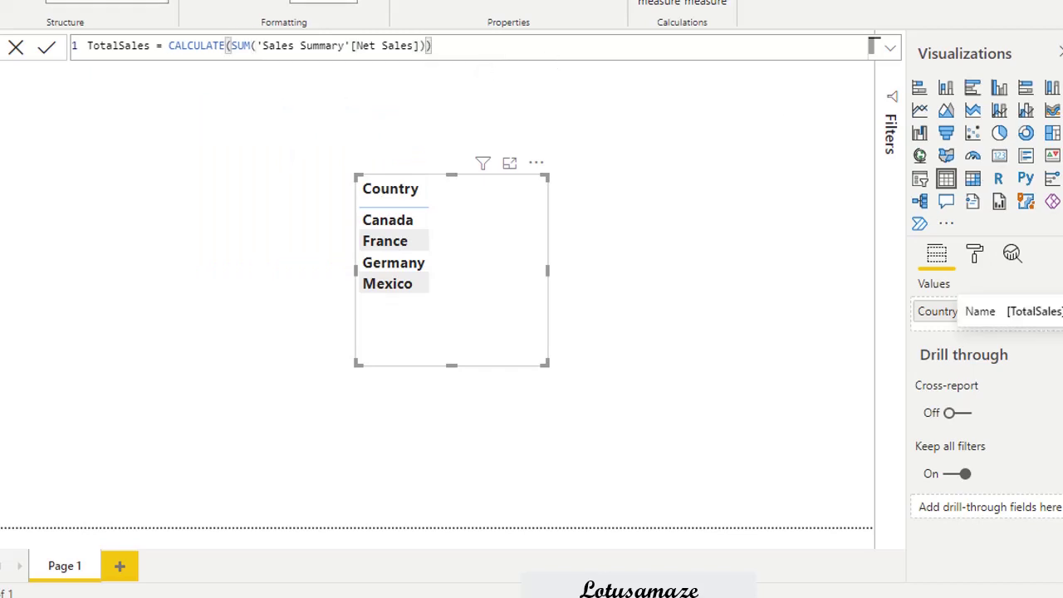
- Add TotalSales to the table visual, insert Product between Country and TotalSales, and enlarge the visual to fit all rows
left_click_drag(1061, 316, 1048, 334)
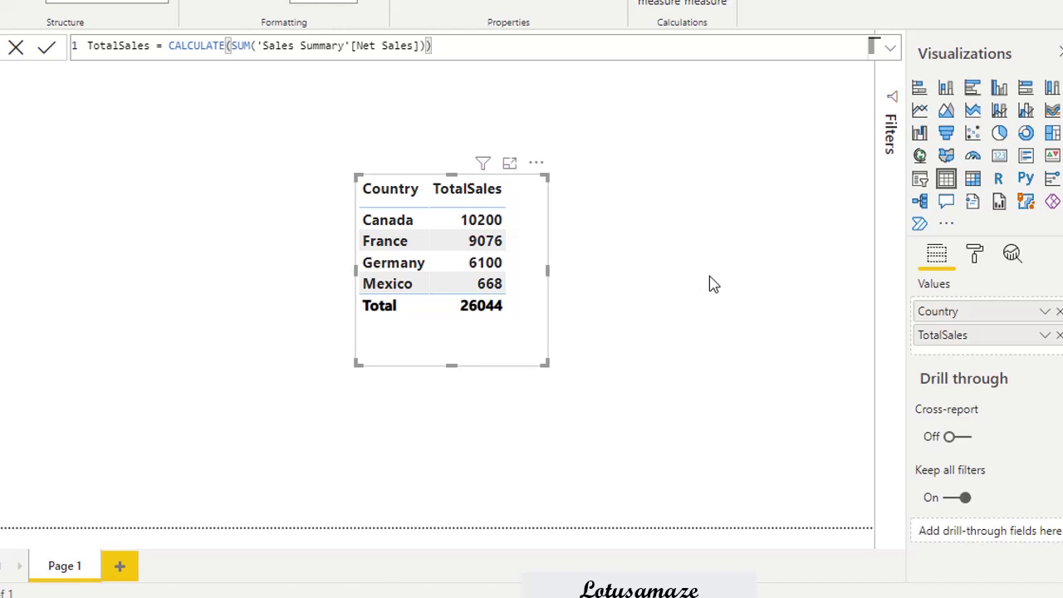
left_click_drag(1061, 282, 1002, 332)
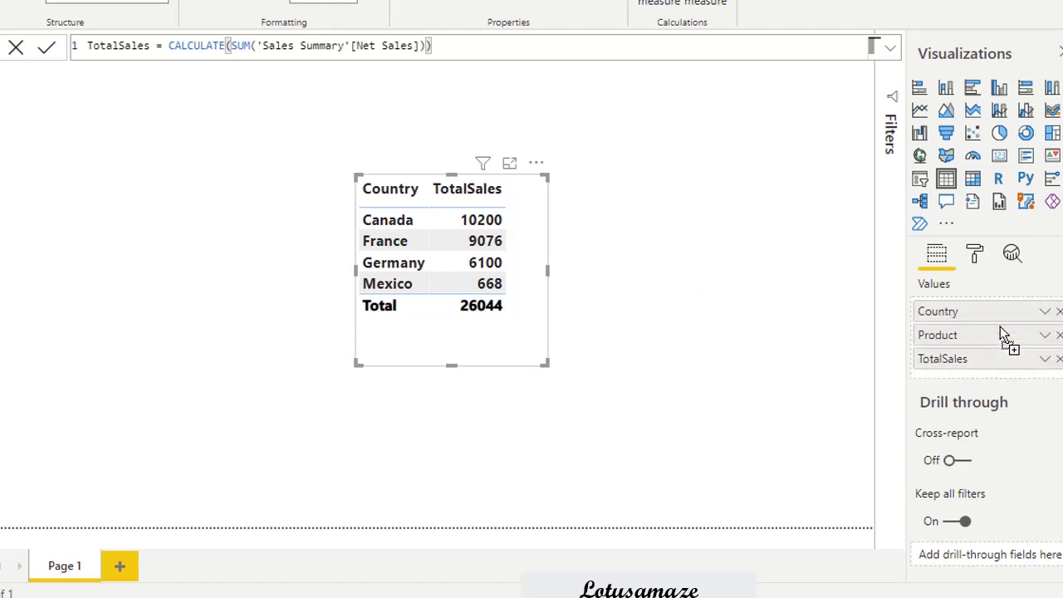
left_click_drag(550, 371, 742, 521)
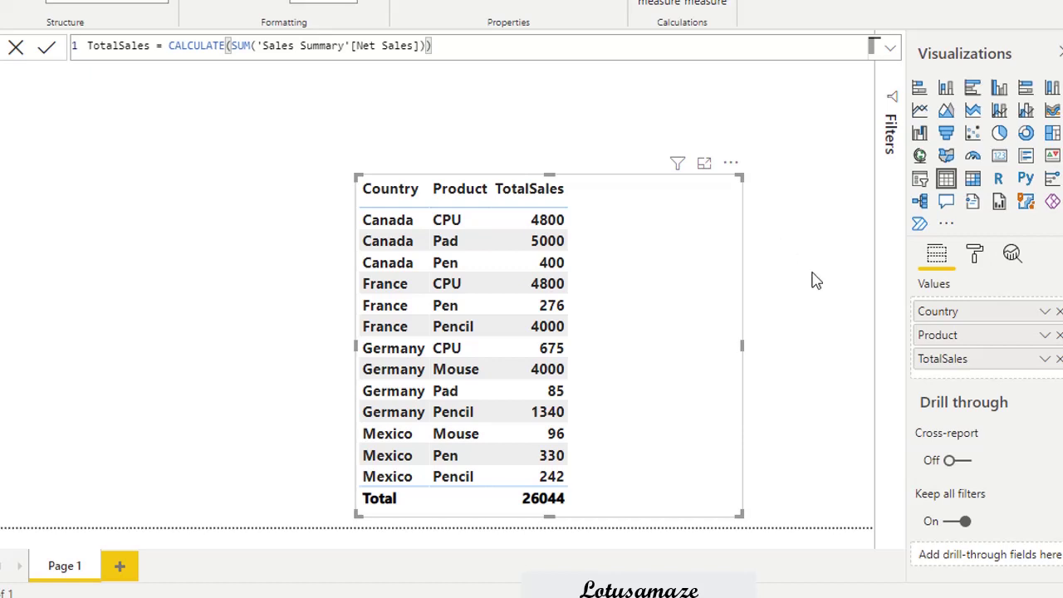
- Add a slicer on the Country field to the report page and shrink it to fit its entries
left_click(847, 241)
left_click(920, 178)
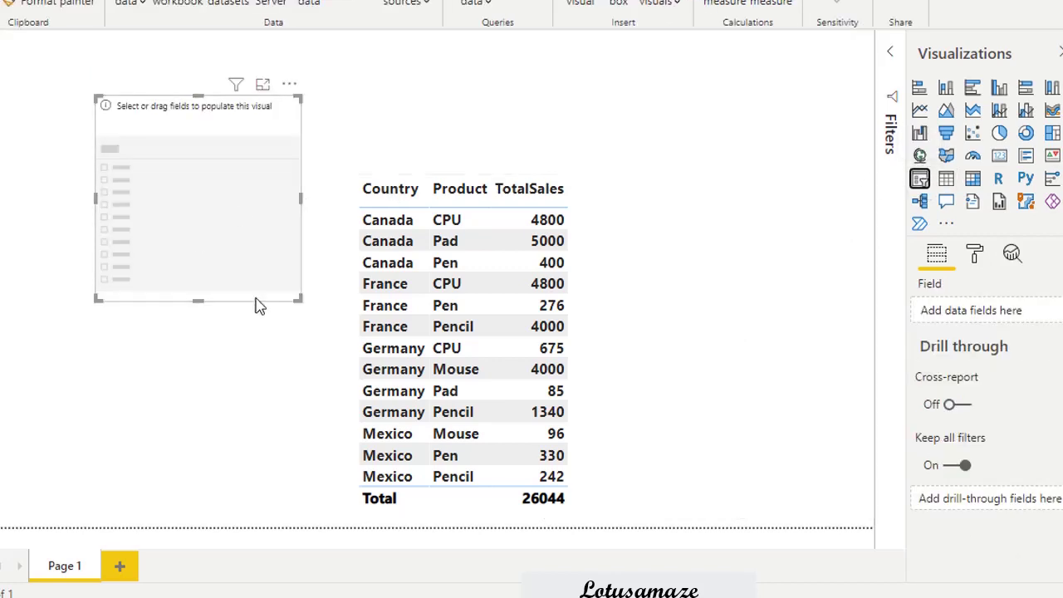
left_click_drag(300, 299, 289, 205)
left_click_drag(1037, 180, 972, 309)
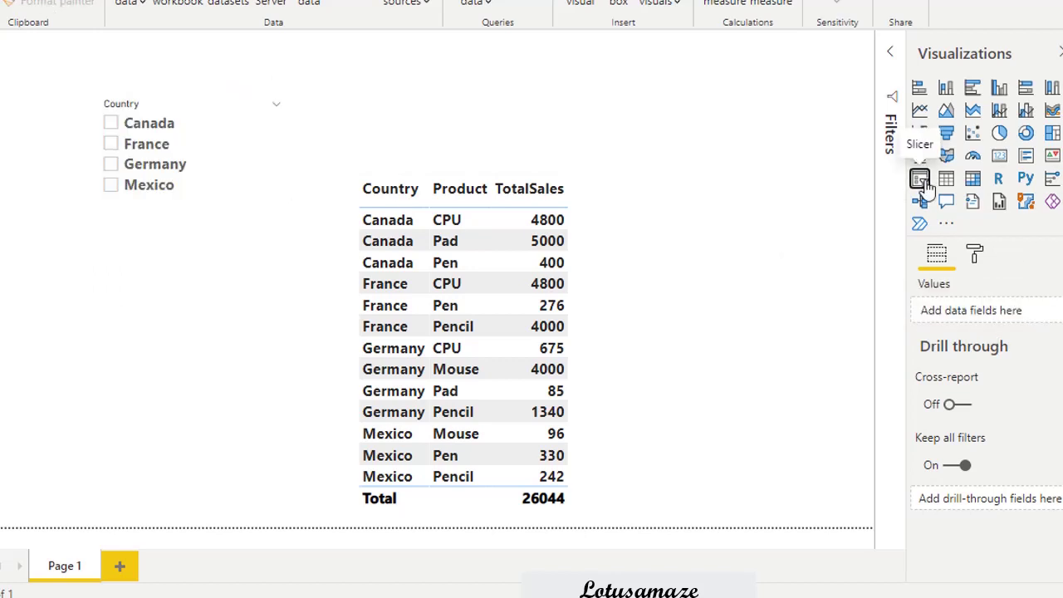
- Add a Product slicer below the Country slicer, tall enough for all products, and shift the Country slicer slightly down
left_click(920, 178)
left_click_drag(135, 174, 242, 376)
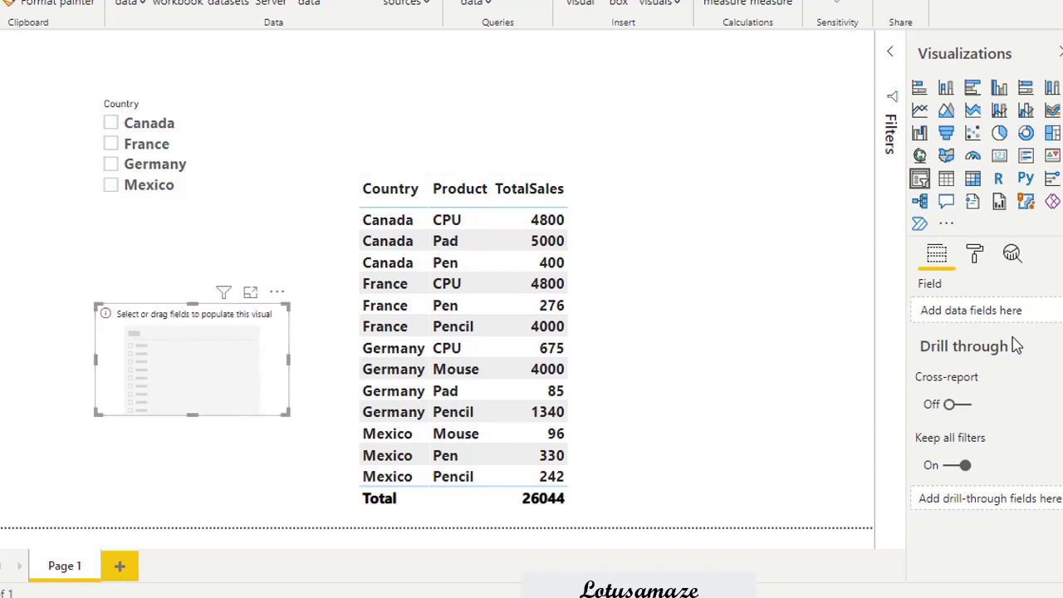
mouse_move(1062, 309)
left_mouse_down()
mouse_move(1032, 303)
mouse_move(1043, 320)
mouse_move(1053, 308)
left_mouse_up()
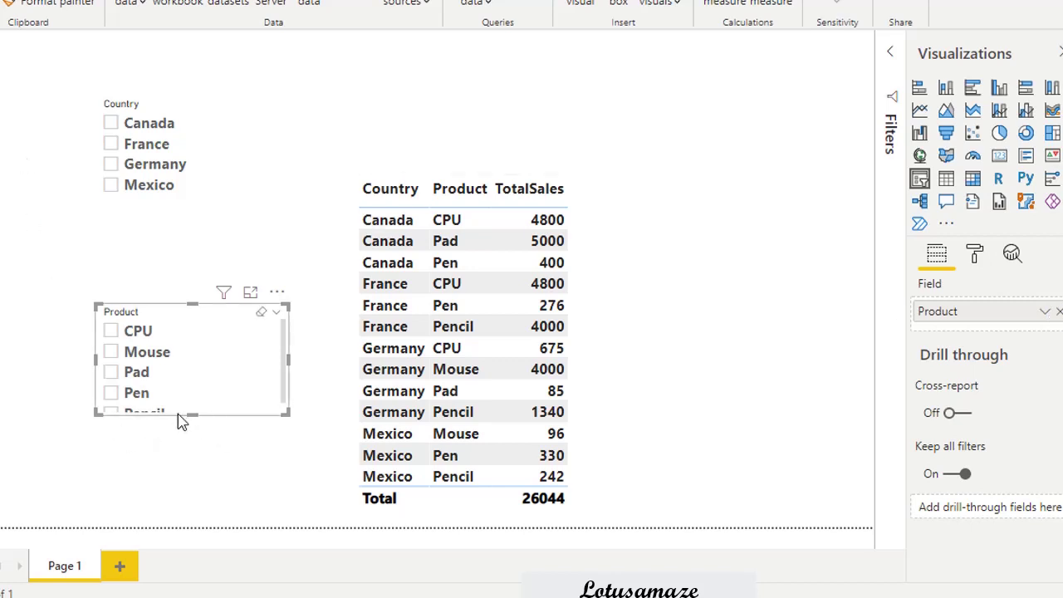
left_click_drag(192, 412, 190, 498)
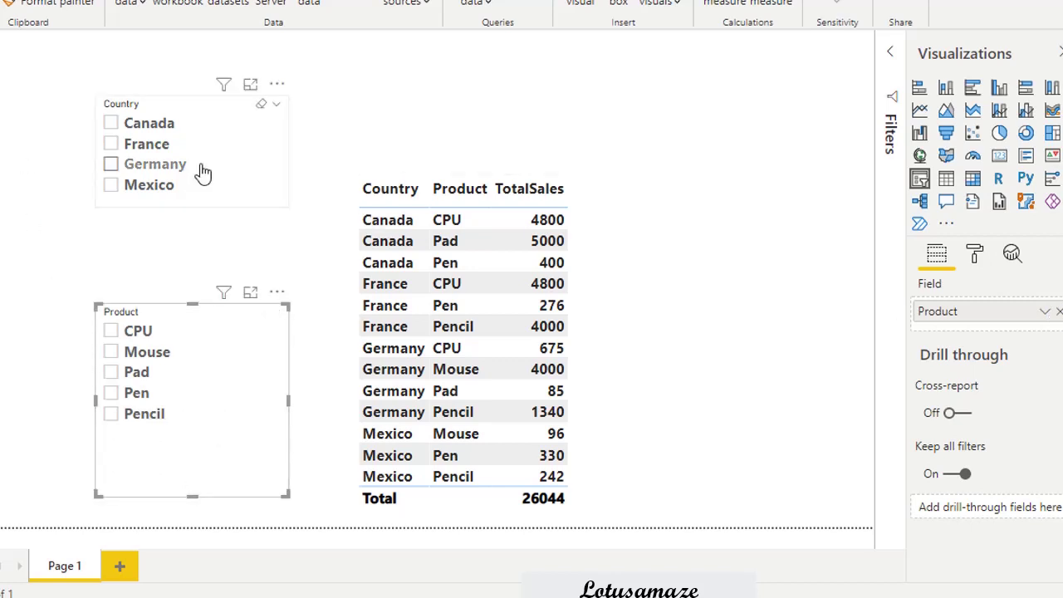
left_click_drag(225, 209, 225, 230)
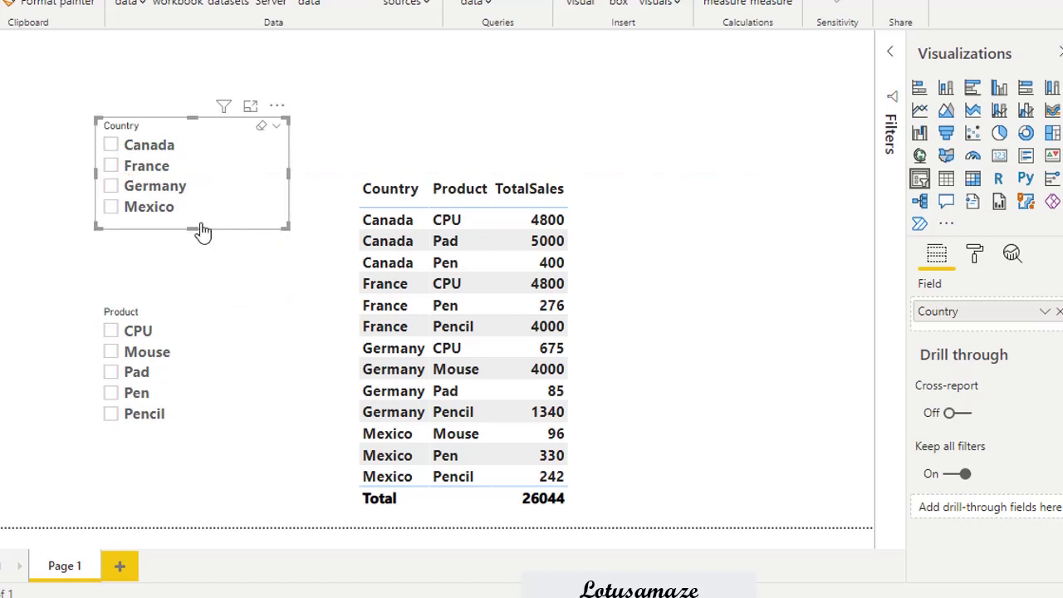
left_click(421, 129)
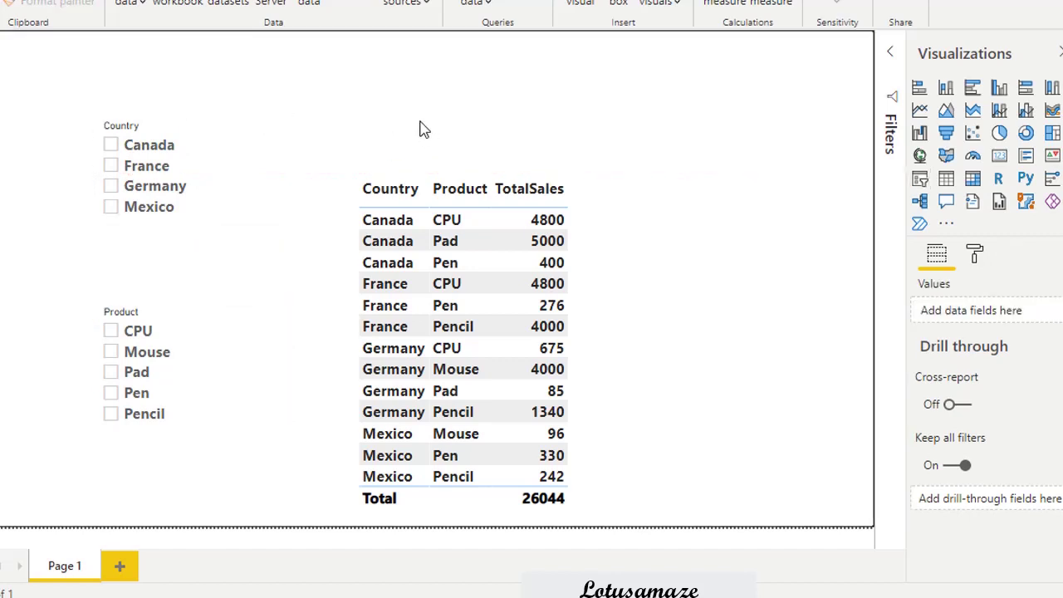
- Filter the report by Canada, France and Germany in turn to compare each country's TotalSales
left_click(111, 145)
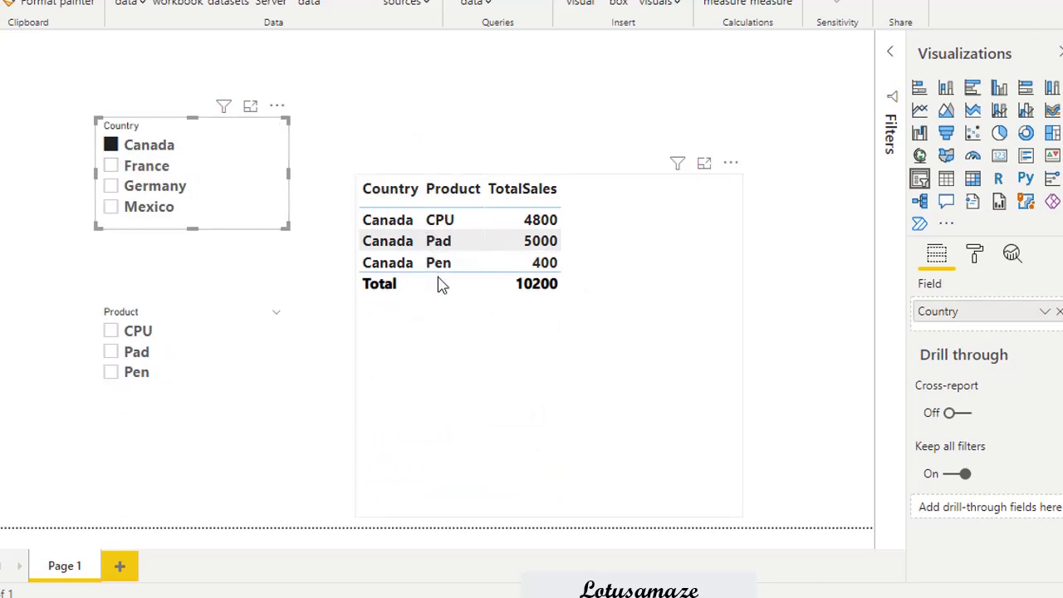
left_click(111, 169)
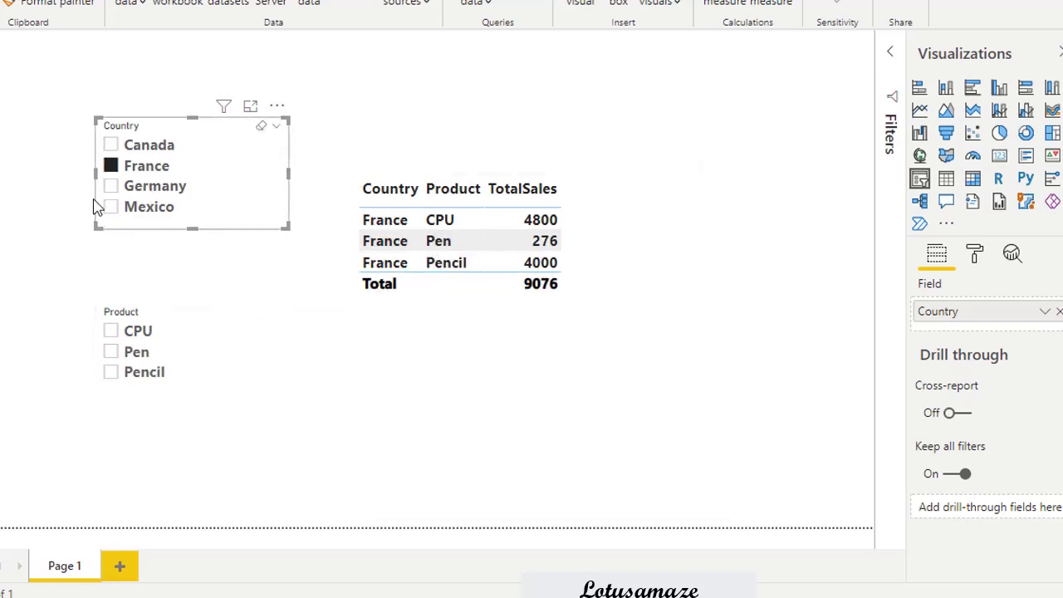
left_click(111, 188)
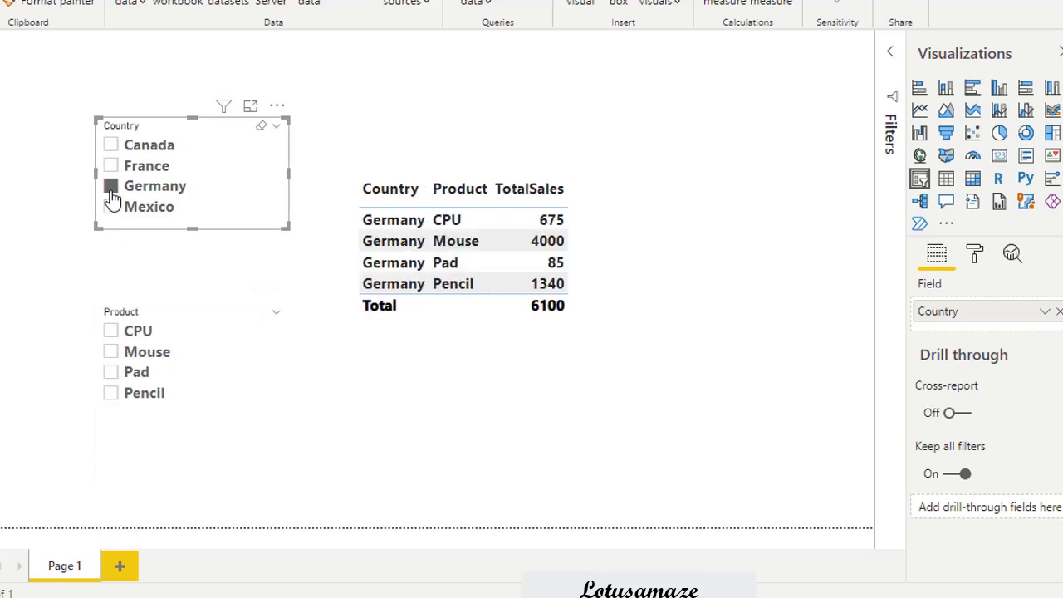
- Filter the report to the CPU product and clear the Germany selection from the Country slicer
left_click(110, 332)
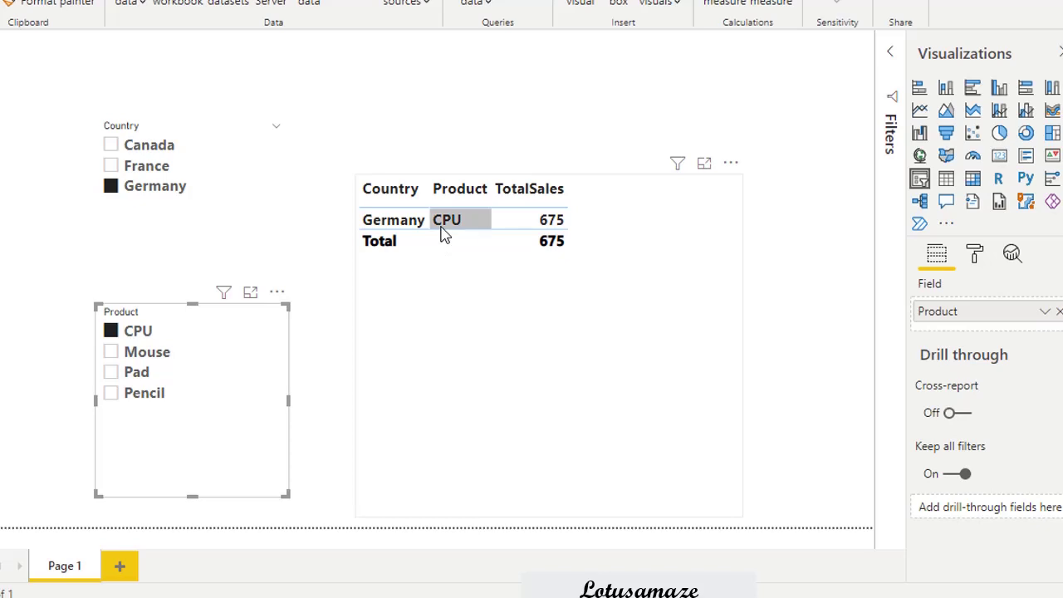
left_click(111, 189)
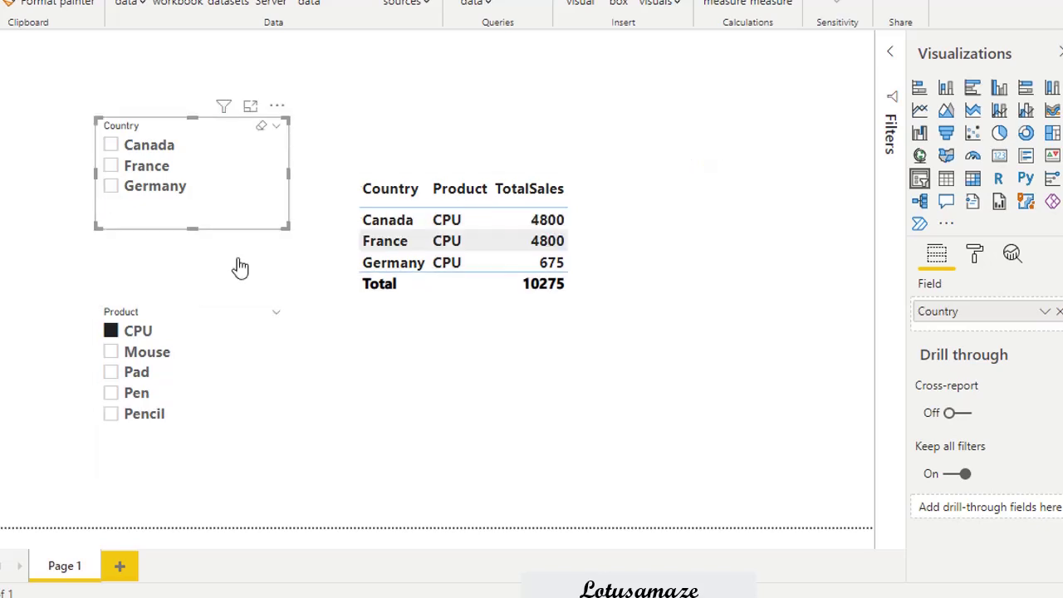
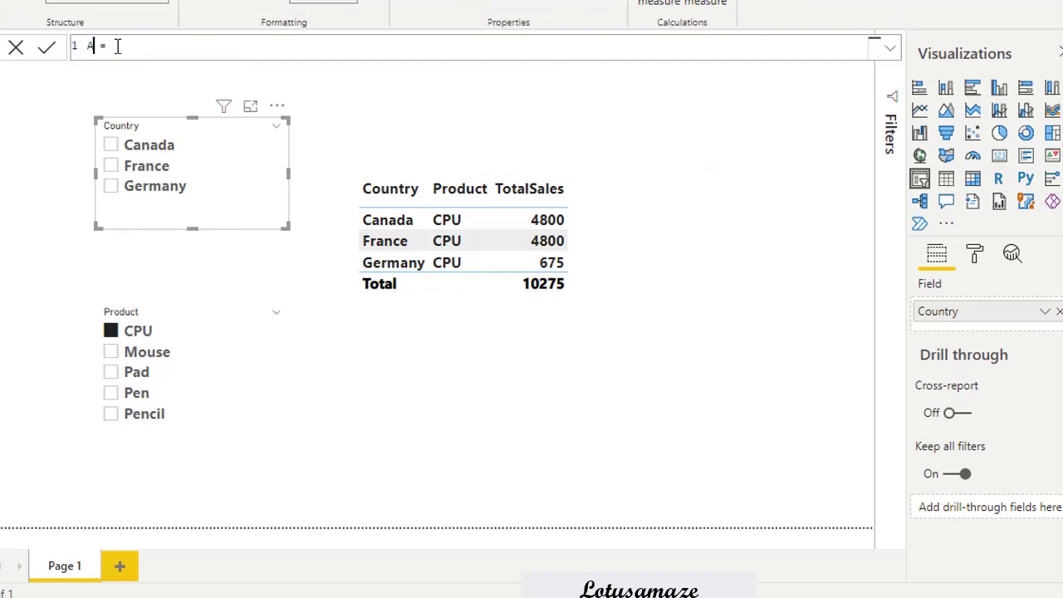
- Create the measure ALLTOTALSales = CALCULATE(SUM('Sales Summary'[Net Sales]),ALL())
type("ALL")
type("TOTALSales =")
left_click(231, 49)
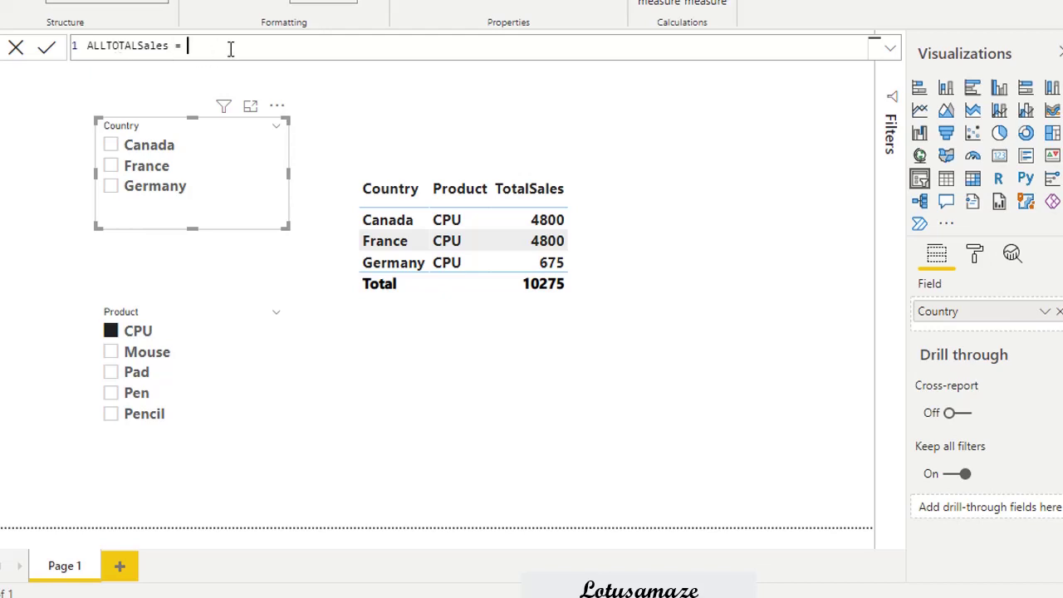
type("C")
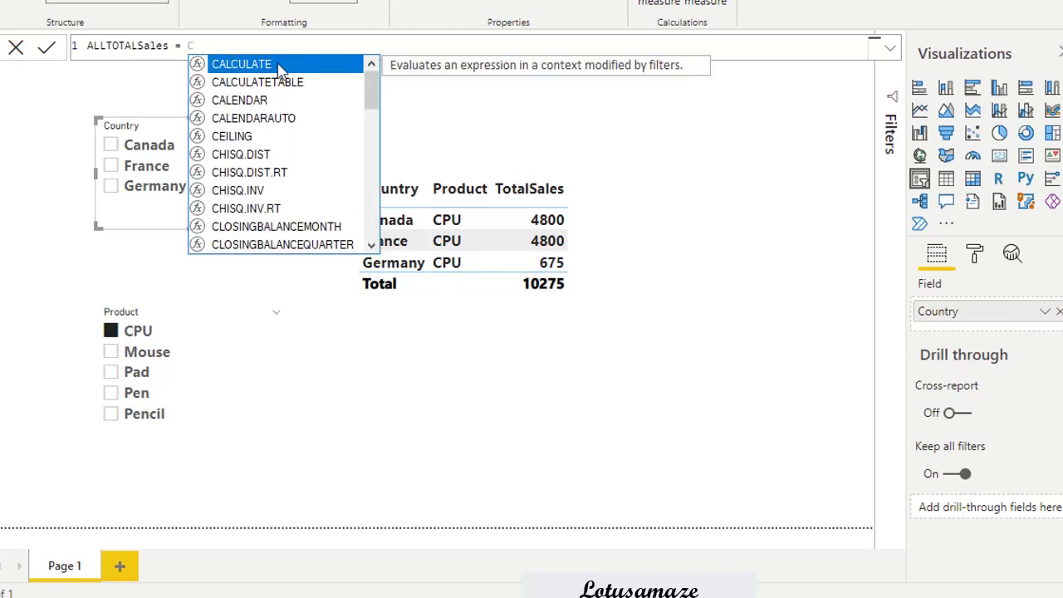
left_click(266, 70)
type("SUM")
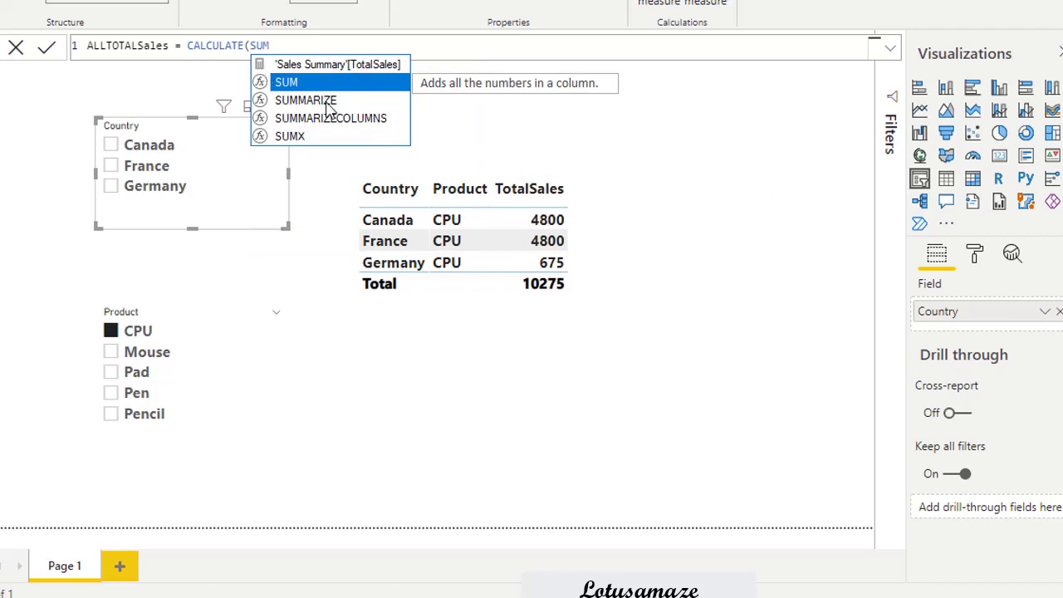
type("(S")
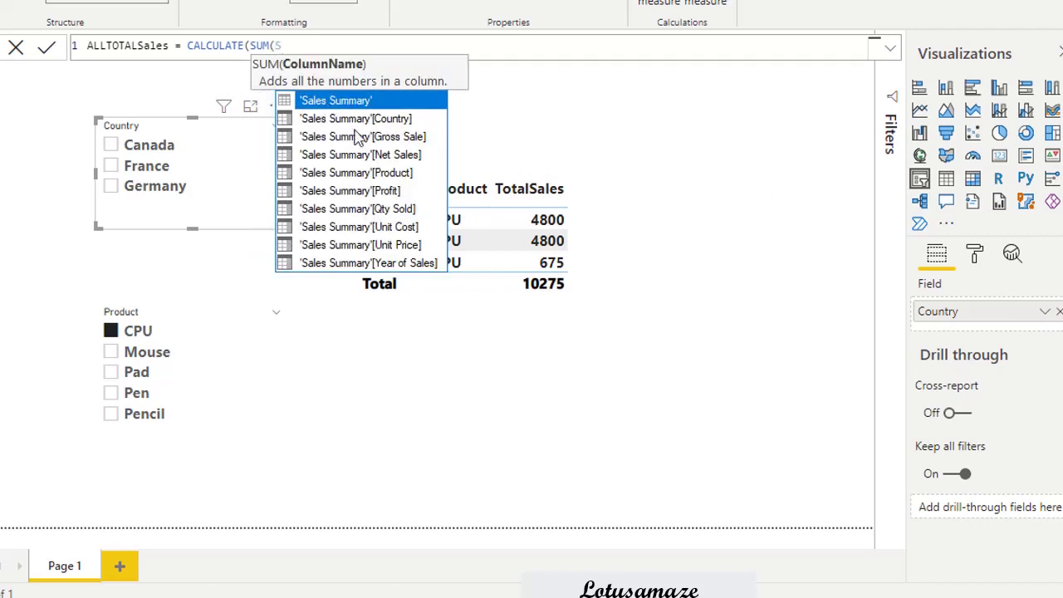
left_click(380, 154)
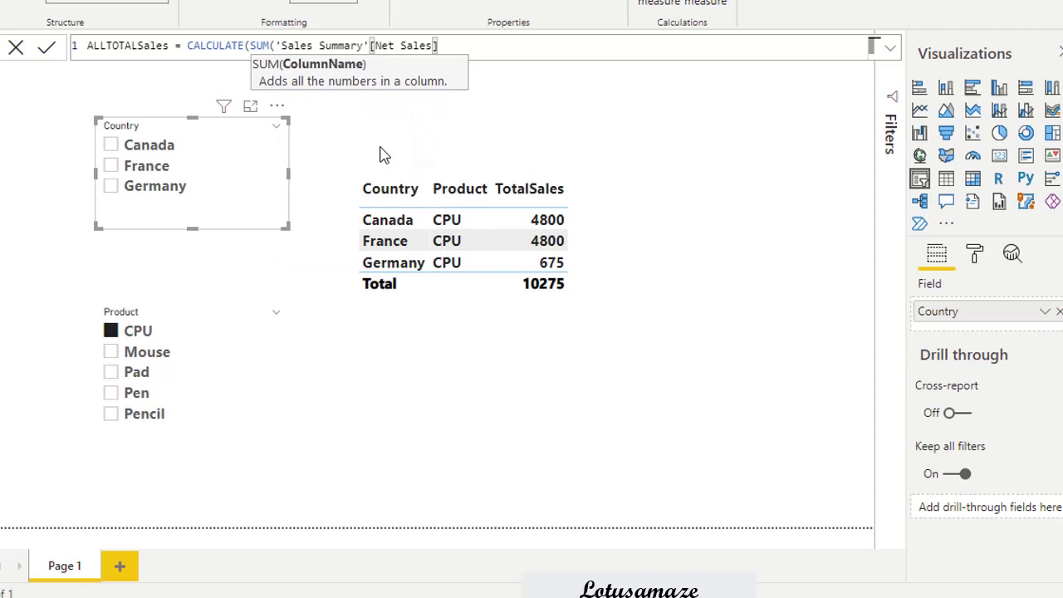
type("),")
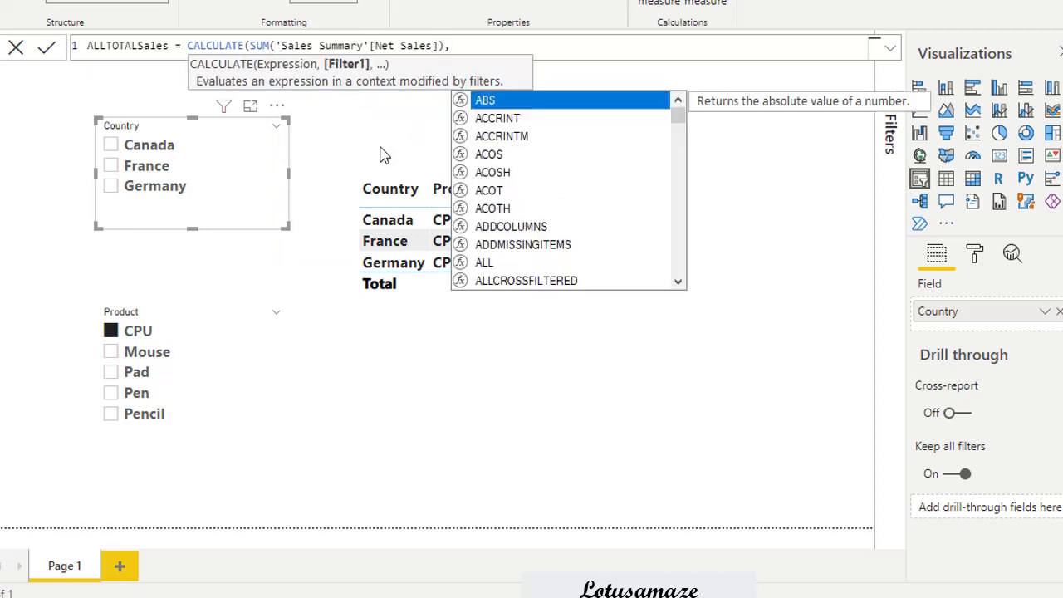
type("ALL()")
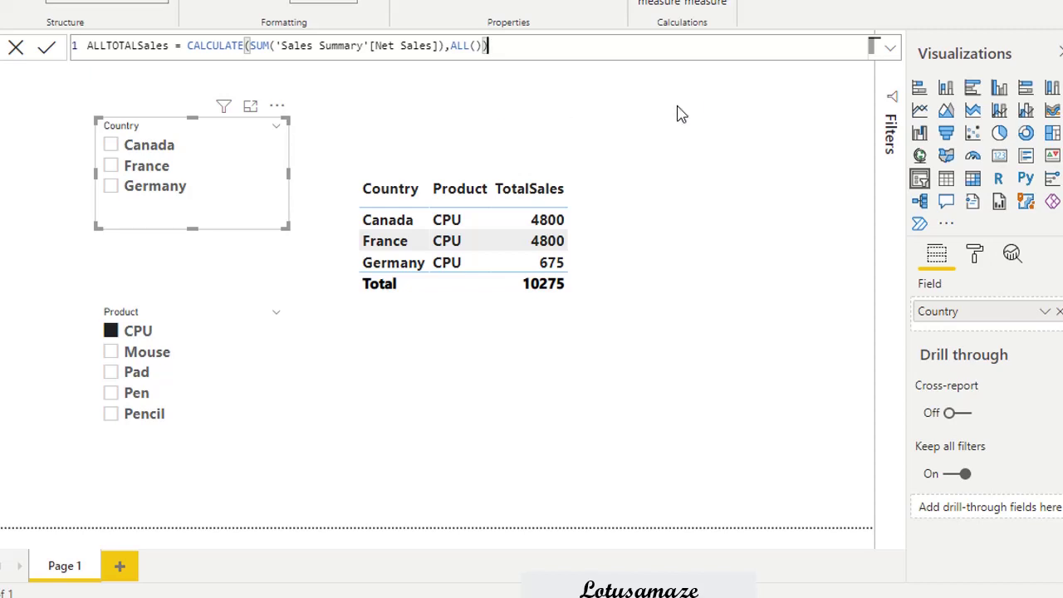
key("Return")
left_click_drag(1061, 158, 1061, 224)
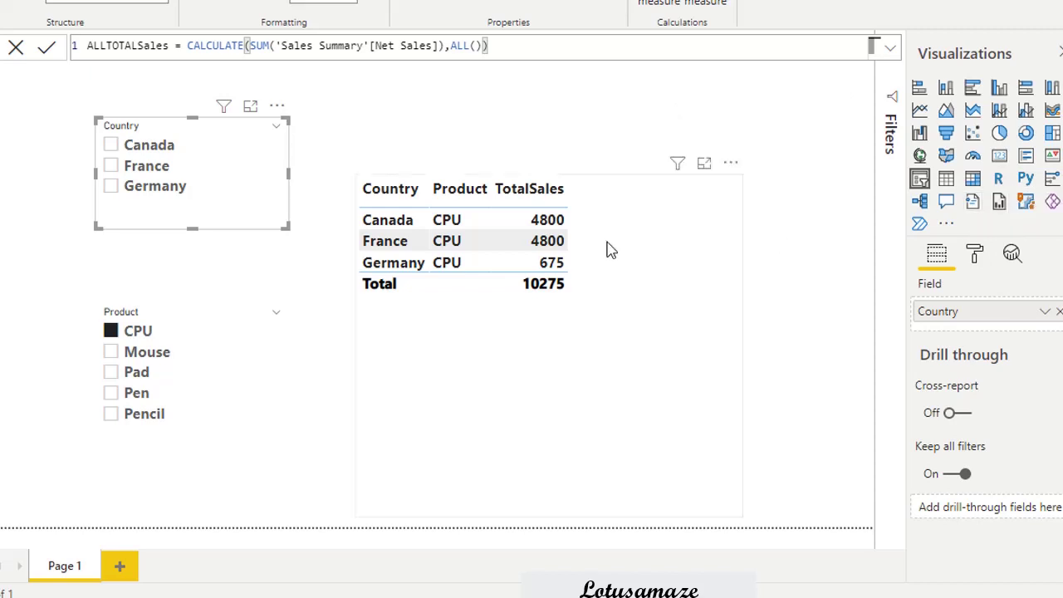
- Add the ALLTOTALSales measure to the sales table after TotalSales
left_click(584, 218)
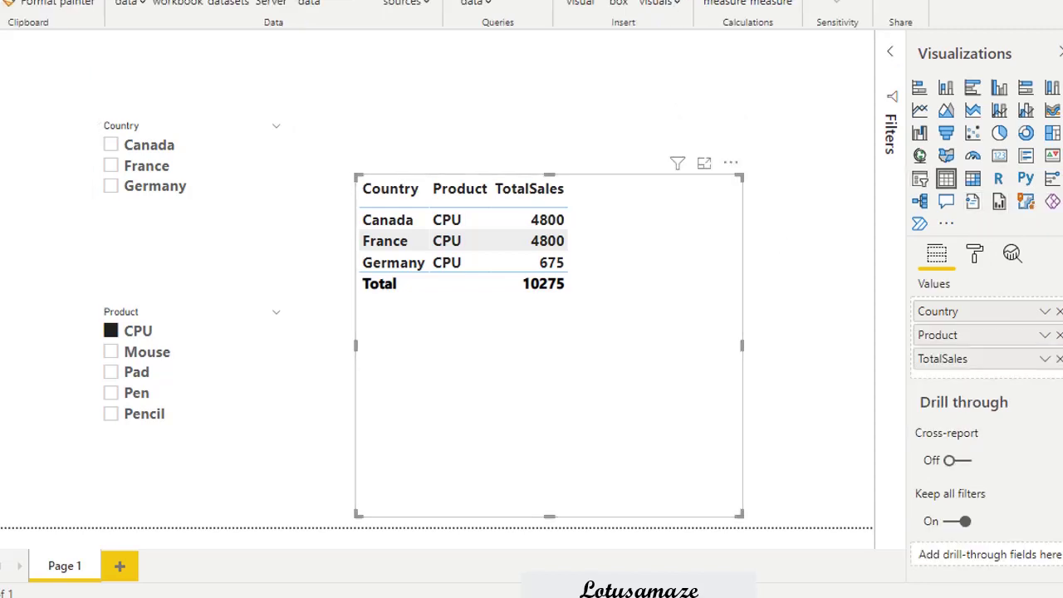
left_click_drag(1061, 228, 1008, 379)
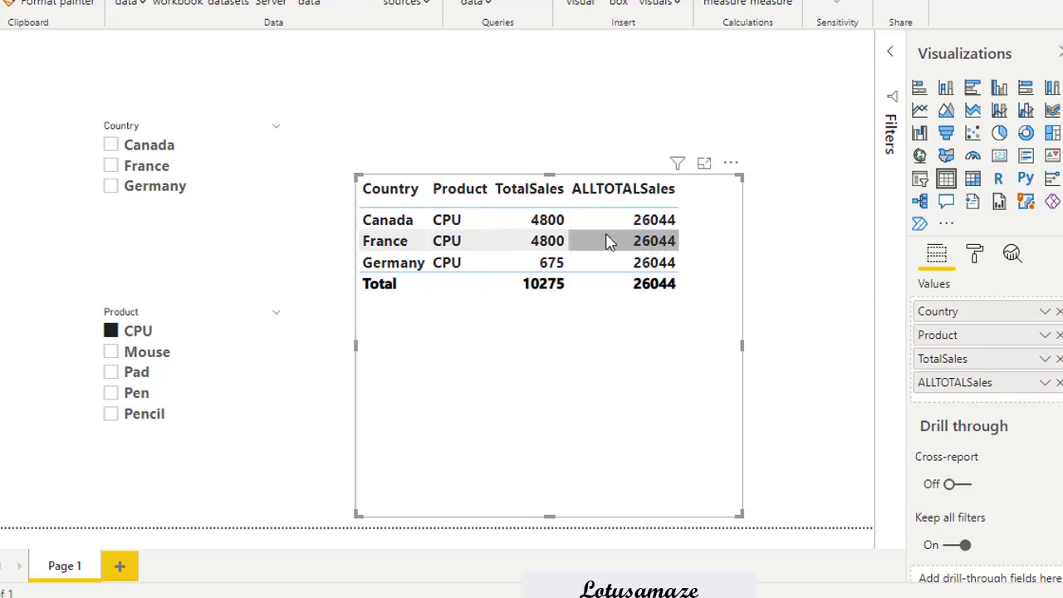
- Clear the CPU selection from the Product slicer and move the sales table higher on the page
left_click(110, 332)
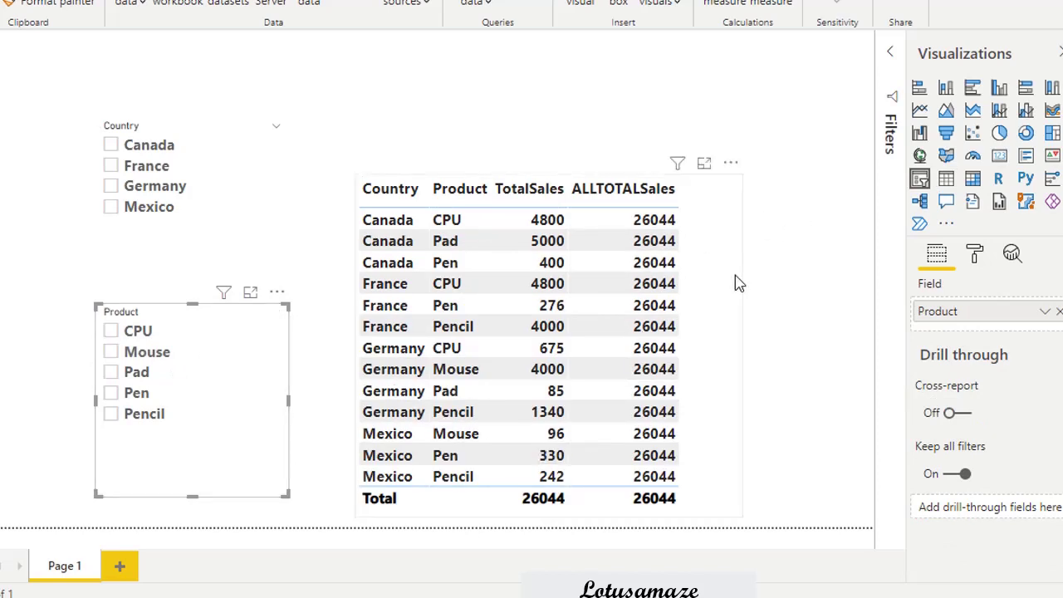
left_click_drag(734, 283, 739, 197)
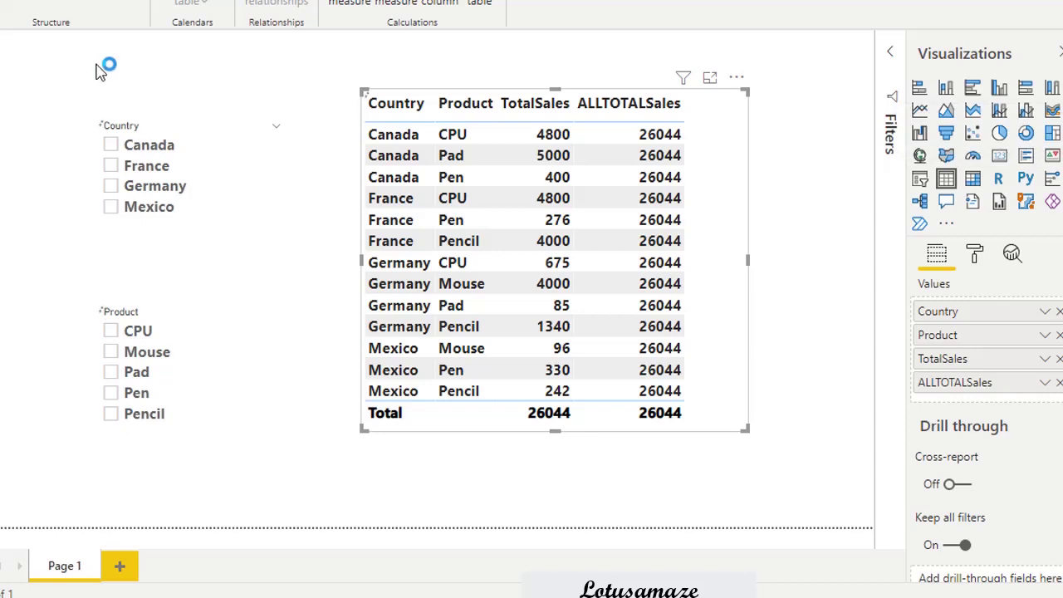
- Create the measure AllFilterProduct = CALCULATE(SUM('Sales Summary'[Net Sales]),ALL('Sales Summary'[Product]))
type("AllFilterProduct =")
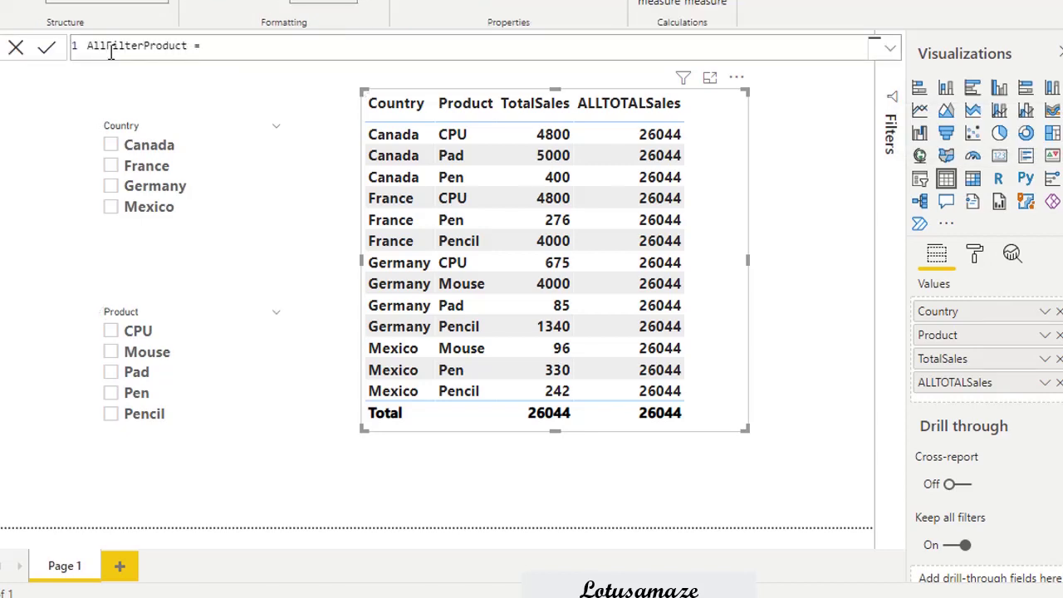
left_click(313, 42)
type("C")
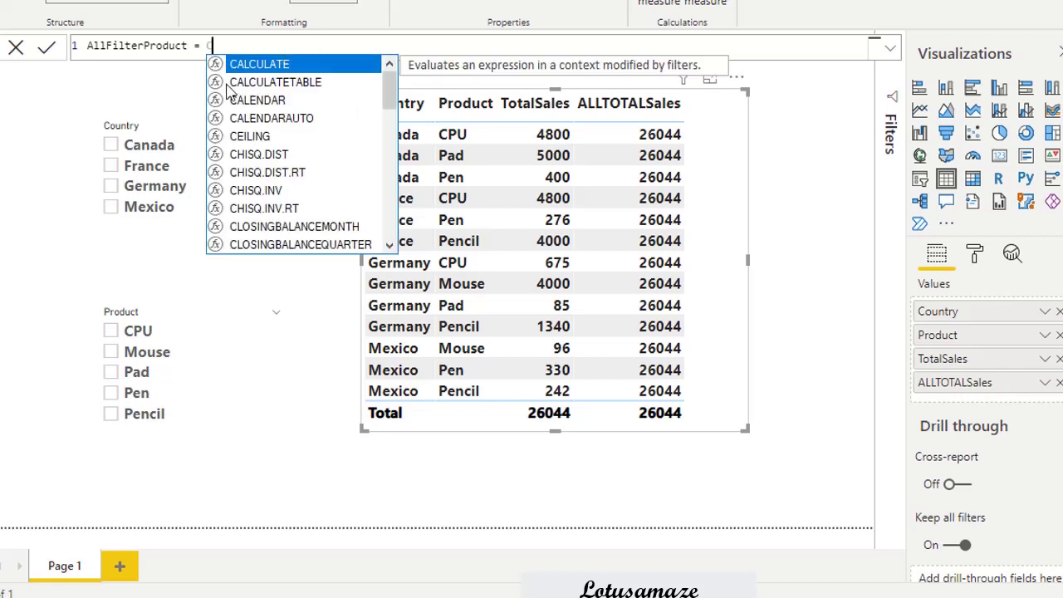
left_click(255, 66)
type("(")
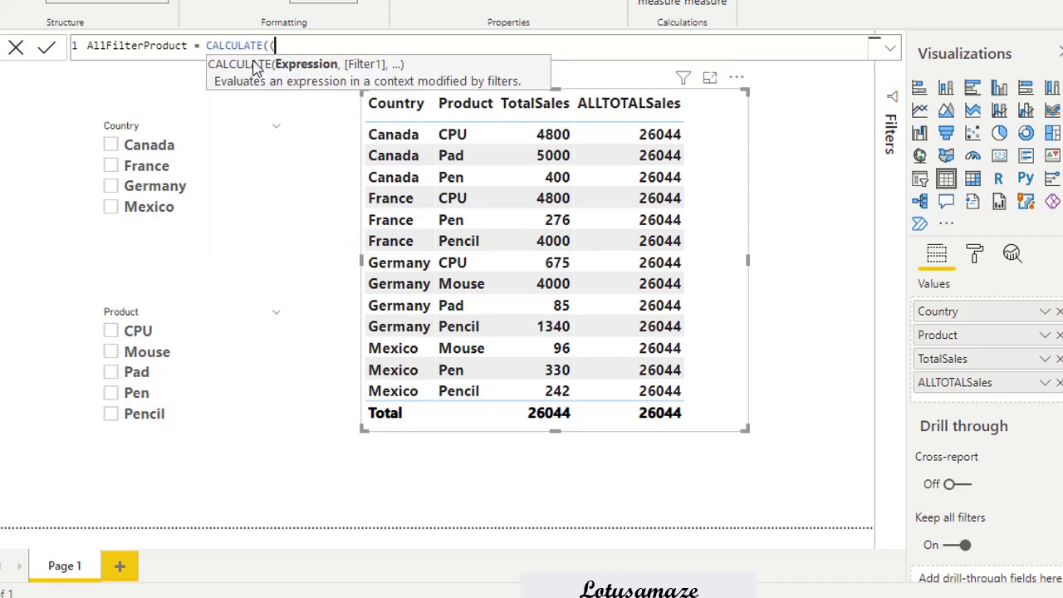
type("SUM(S")
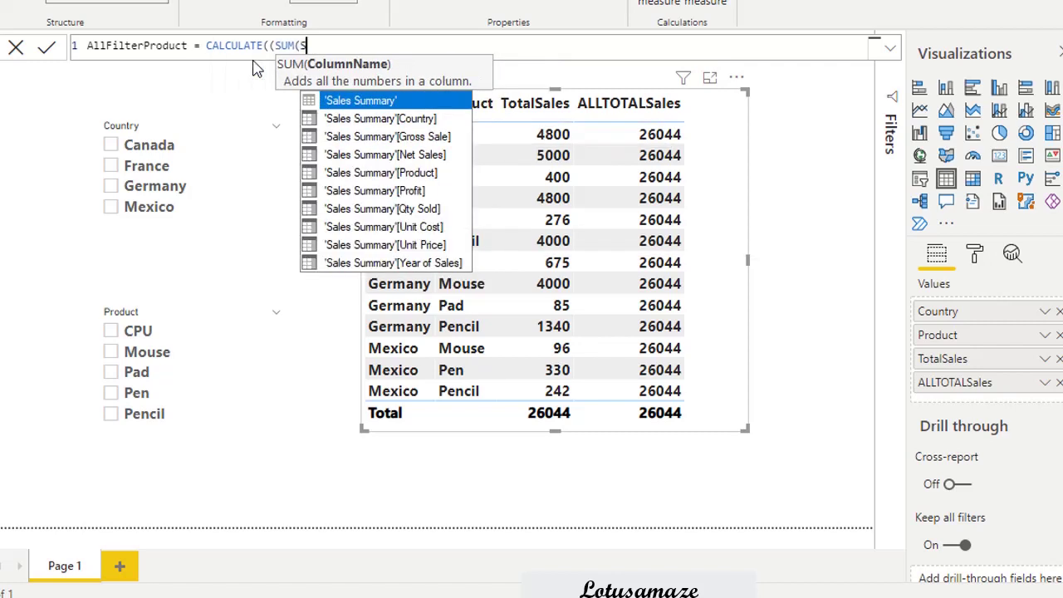
left_click(420, 156)
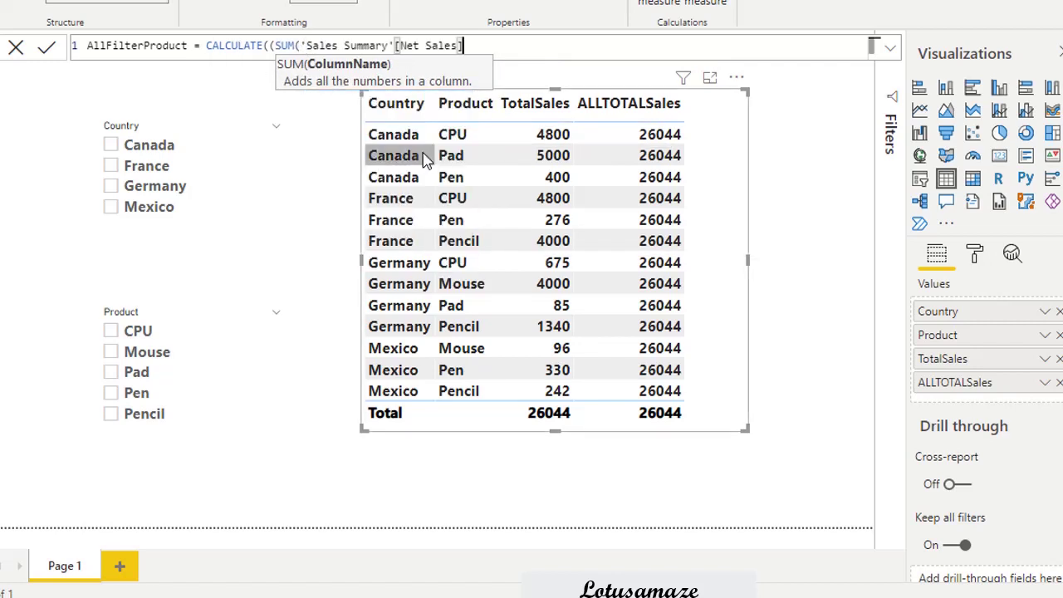
type("),")
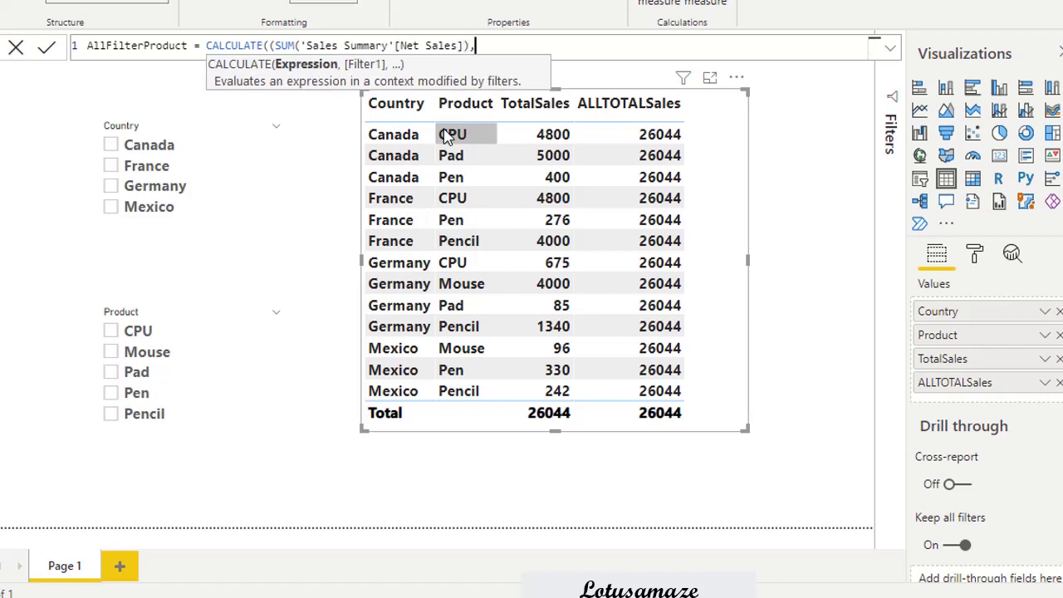
type("ALL(")
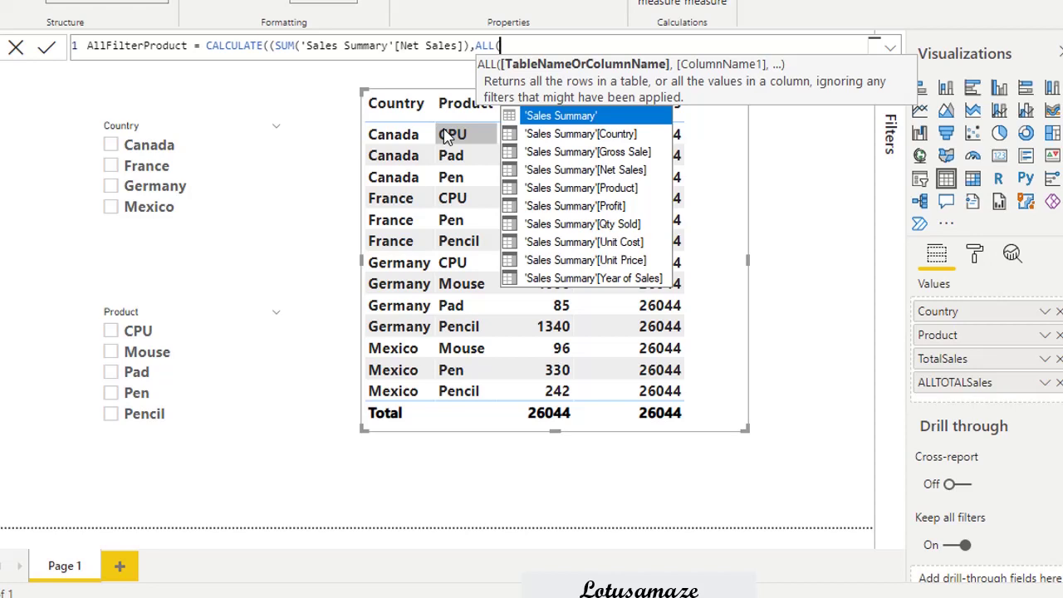
left_click(616, 190)
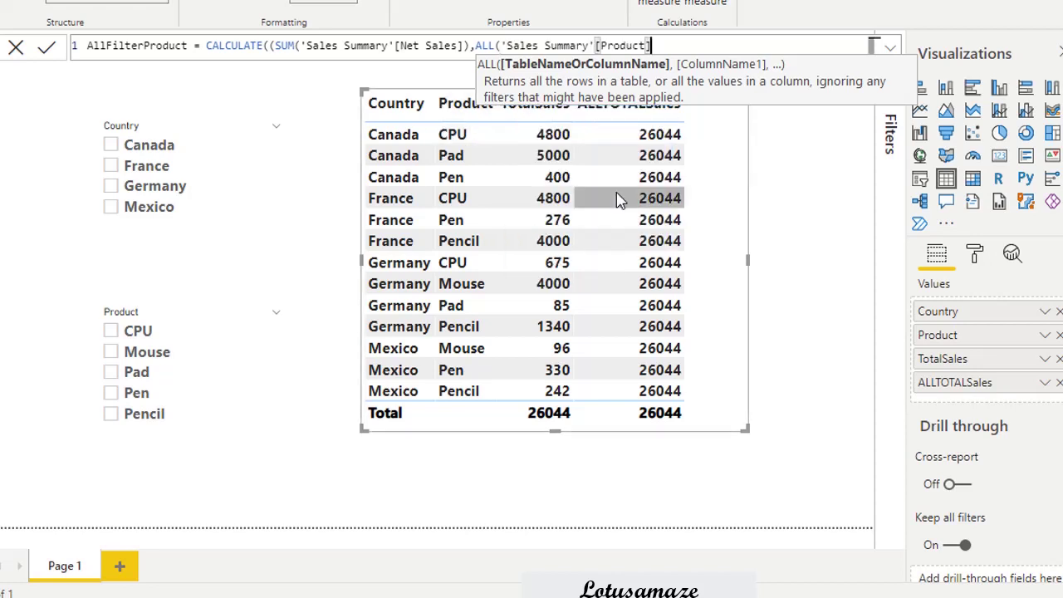
type("))")
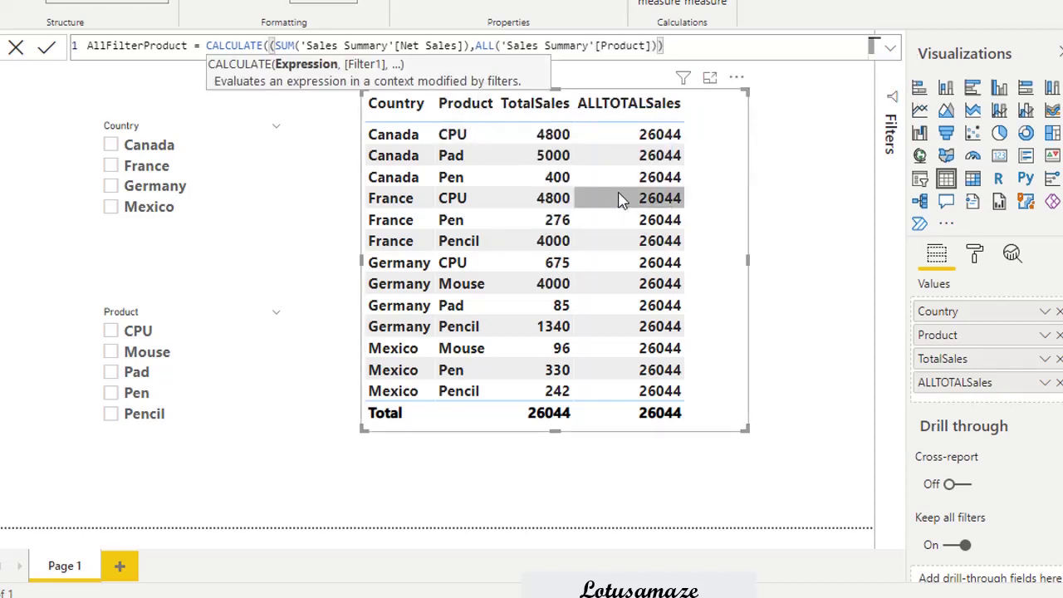
key("Return")
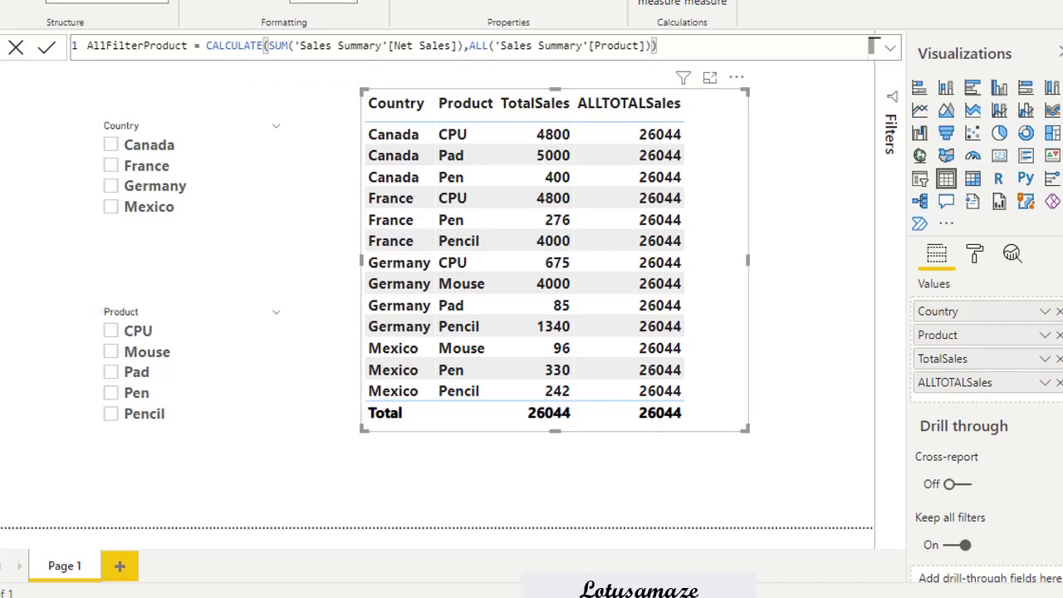
- Add the AllFilterProduct measure to the sales table and widen the table to fit the whole column
left_click_drag(1062, 162, 1046, 406)
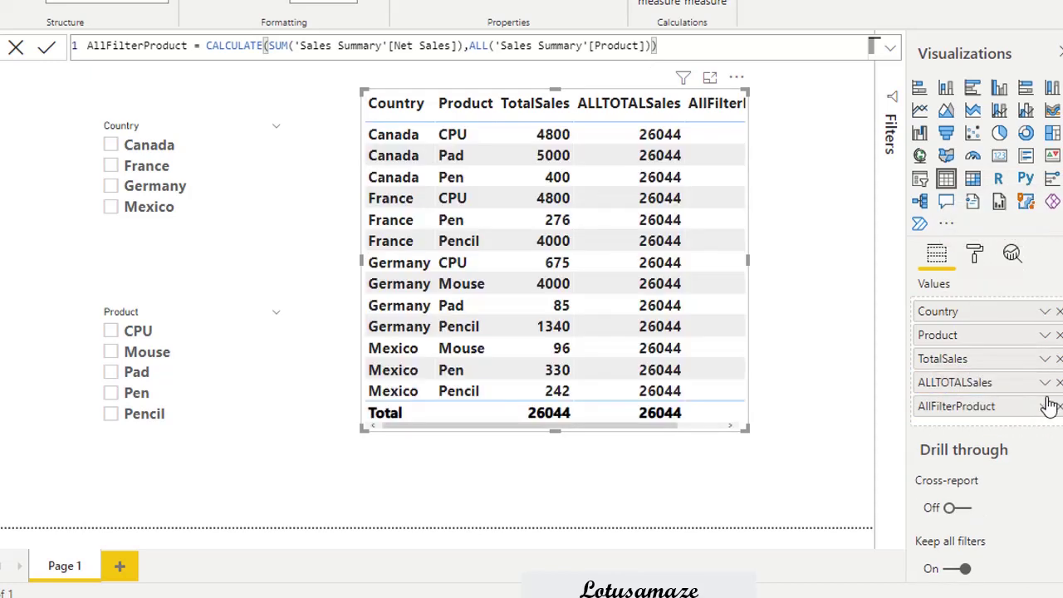
left_click_drag(749, 268, 851, 280)
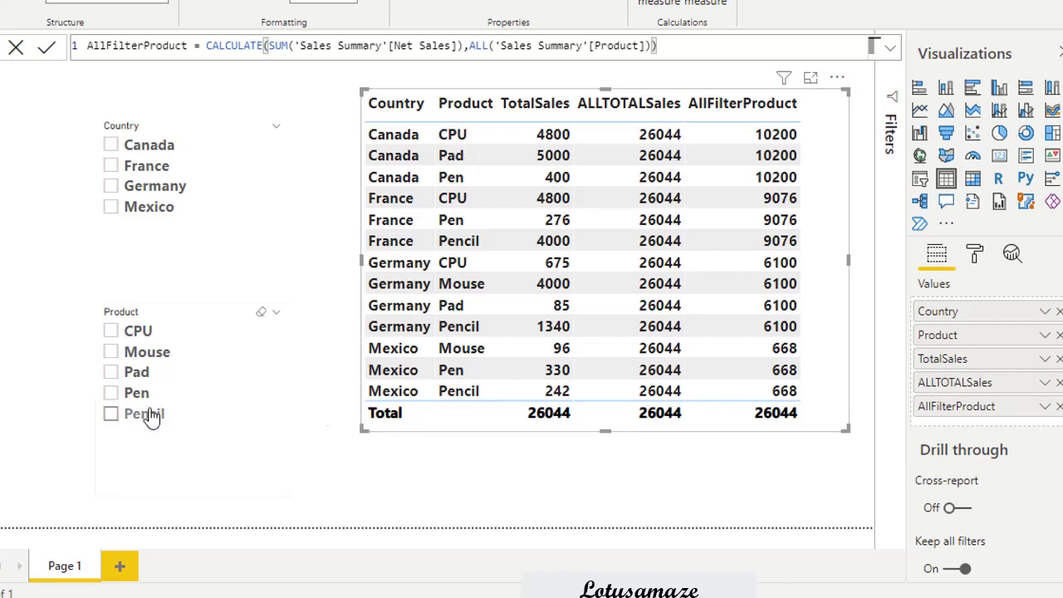
- Filter the report by CPU, Mouse, Pen, Pencil and CPU again to compare AllFilterProduct with the other two measures
left_click(112, 332)
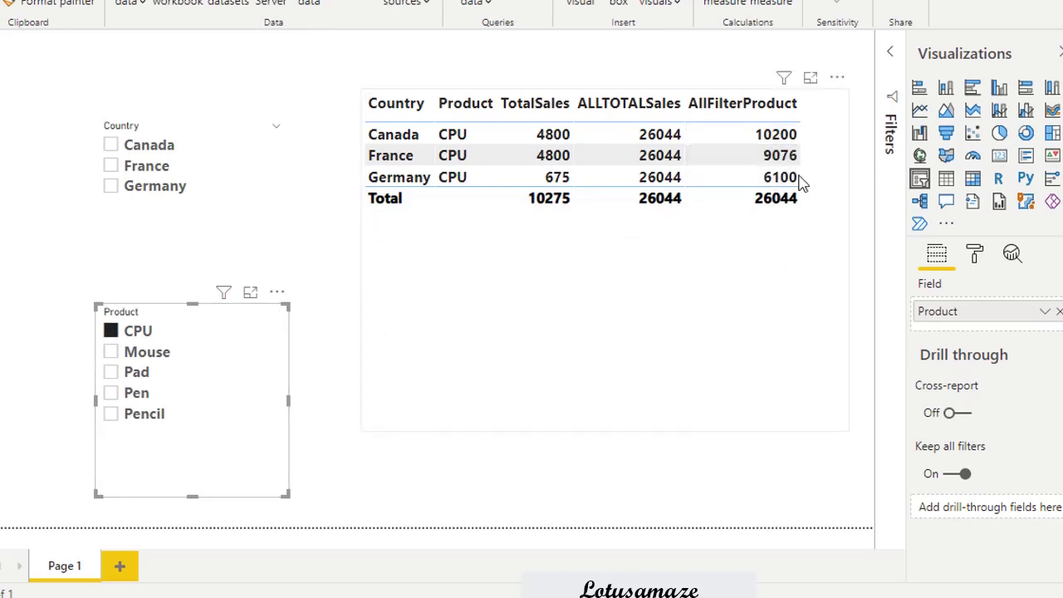
left_click(110, 352)
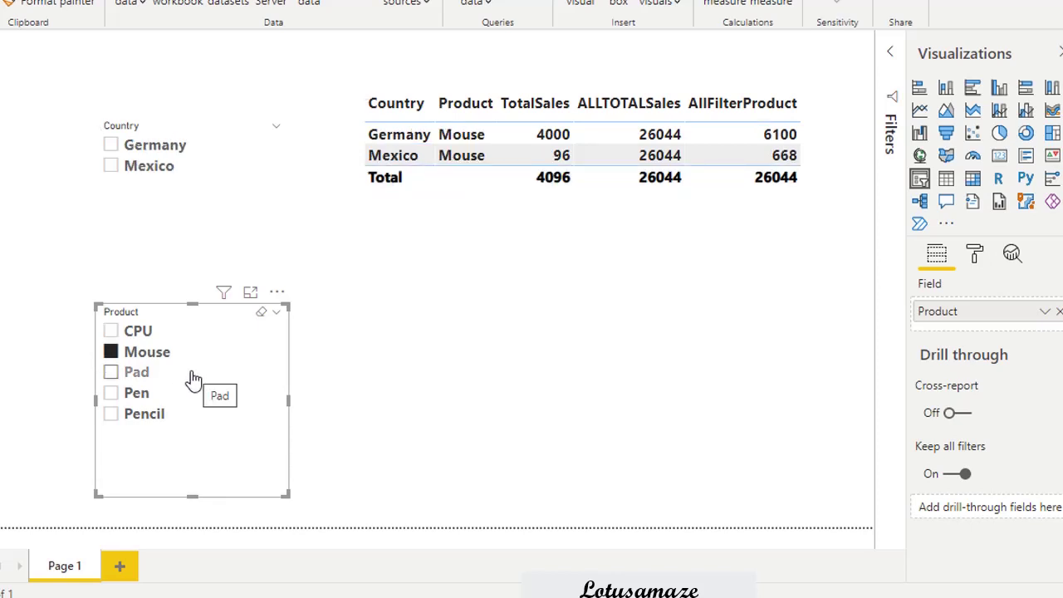
left_click(111, 393)
left_click(110, 413)
left_click(111, 330)
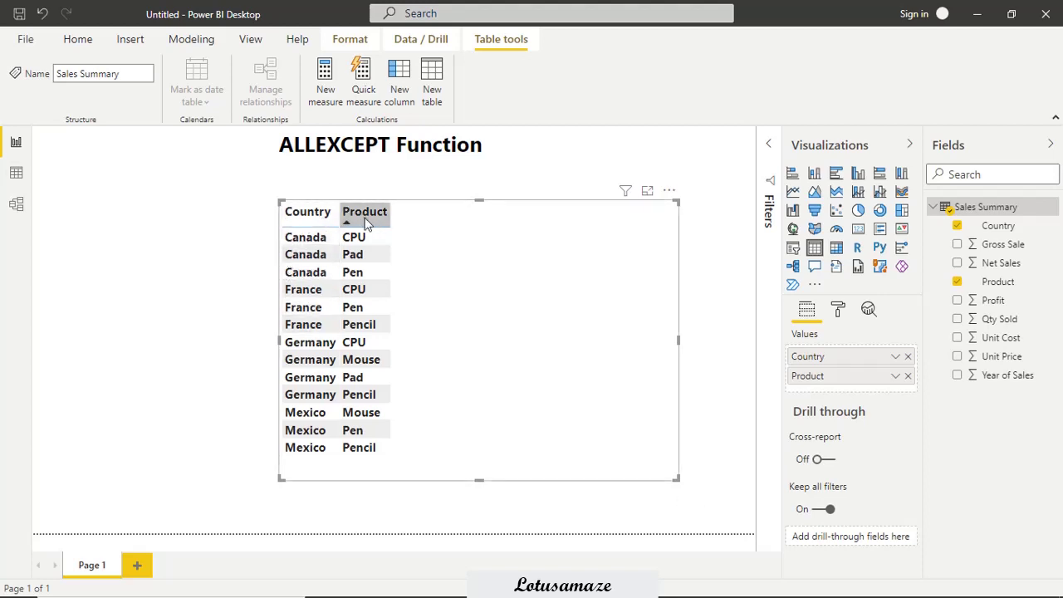
- Create the measure ALLEXCEPT = CALCULATE(SUM('Sales Summary'[Net Sales]),ALLEXCEPT('Sales Summary','Sales Summary'[Country])) and add it to the Country and Product table
right_click(993, 209)
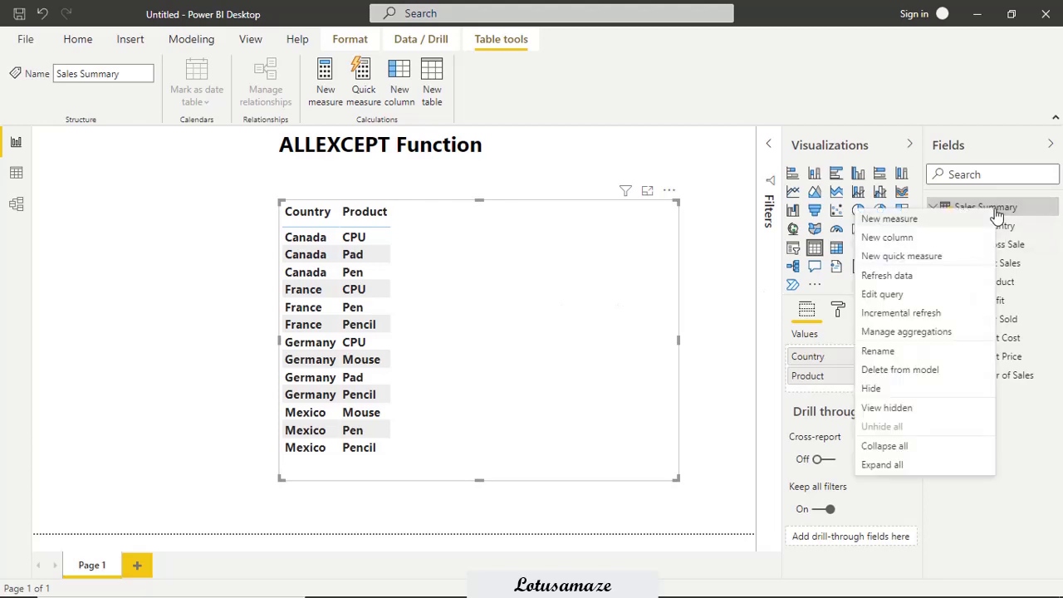
left_click(888, 219)
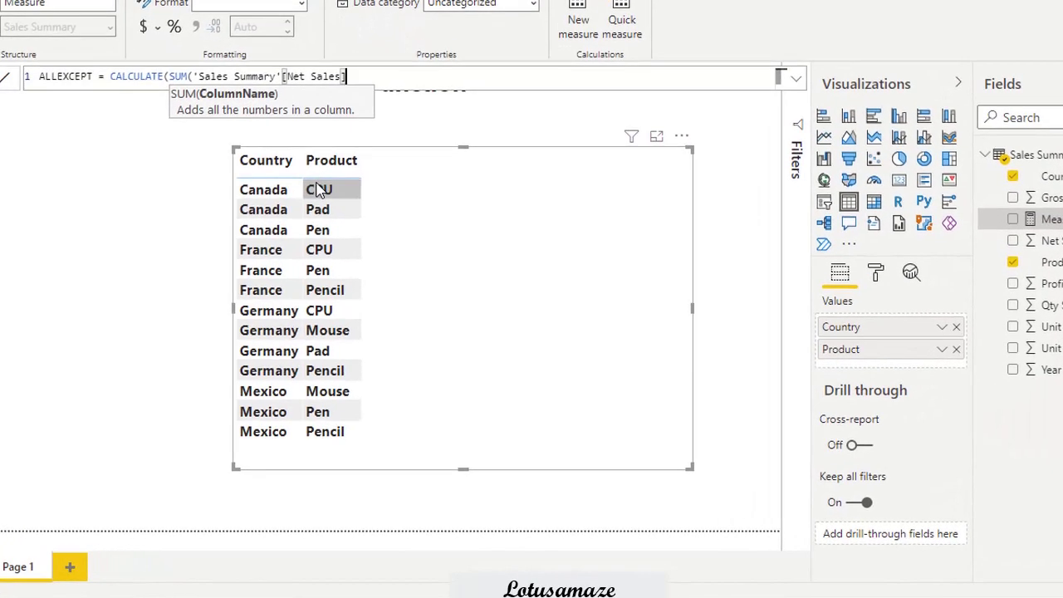
type(")")
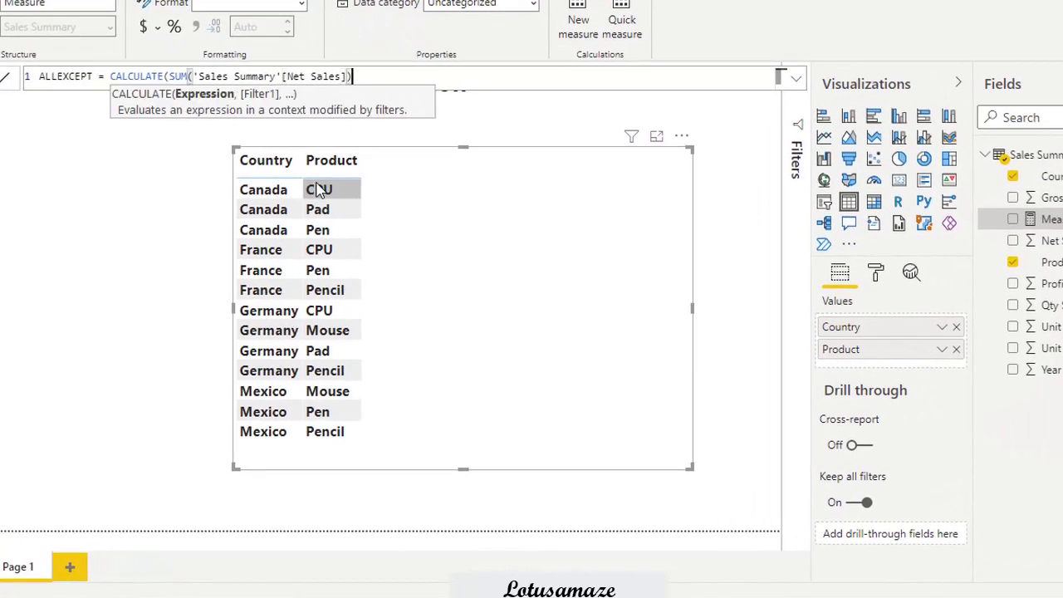
type(",A")
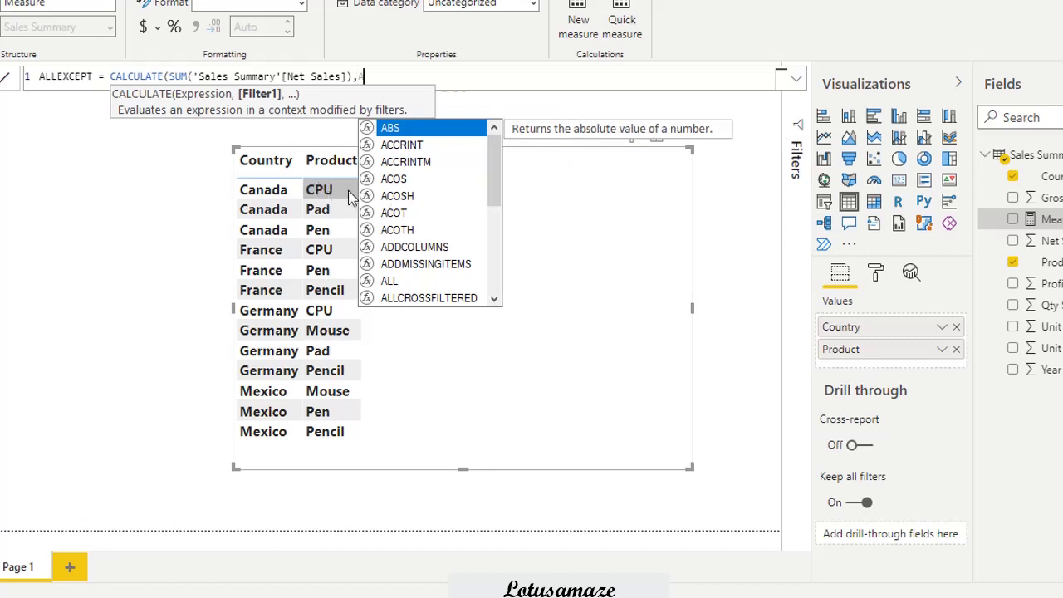
type("LLEXCEPT((S")
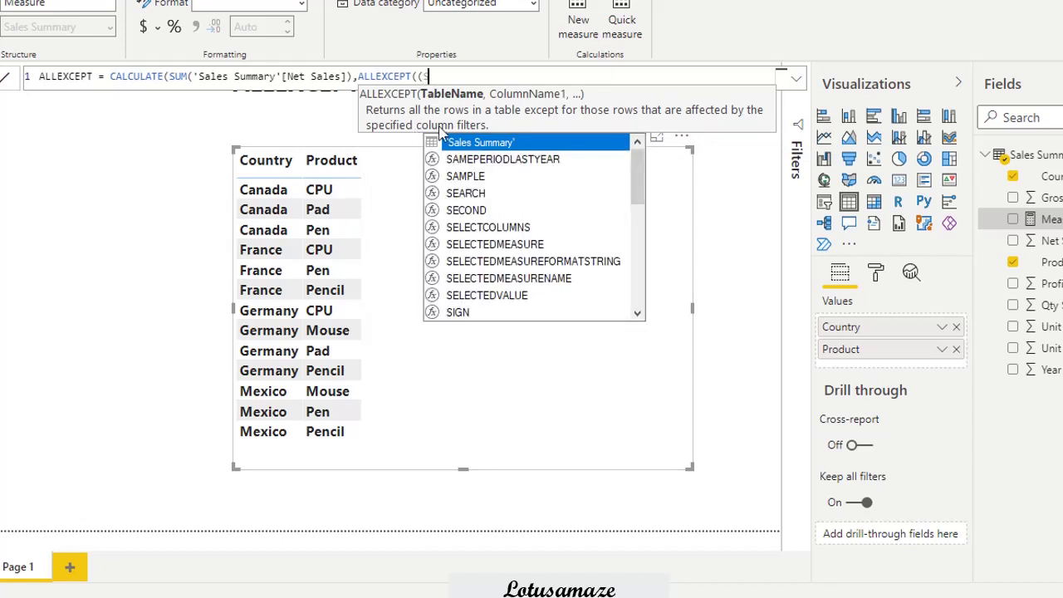
left_click(488, 145)
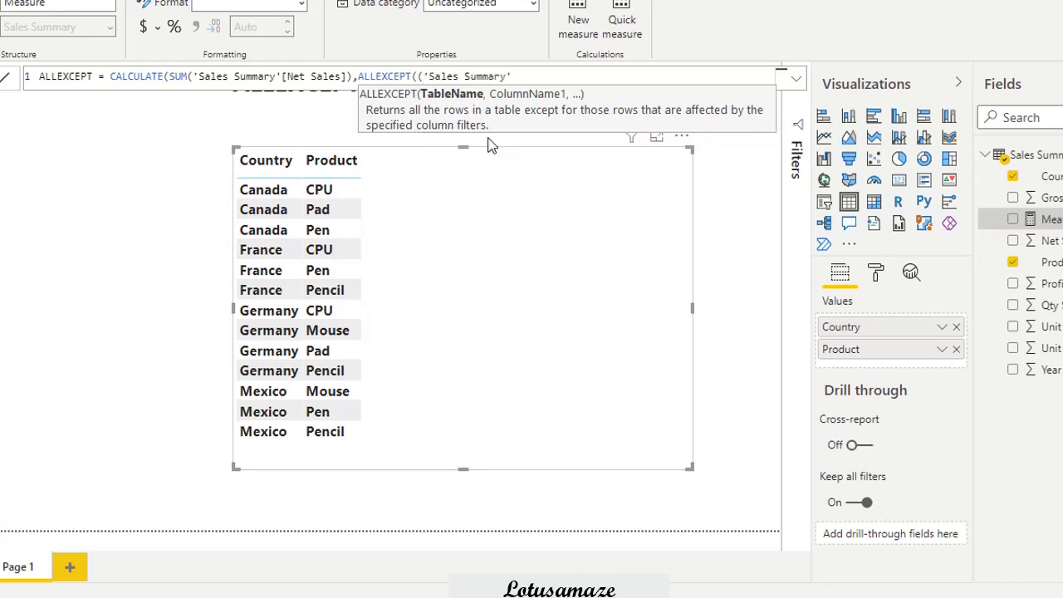
type(",")
left_click(628, 166)
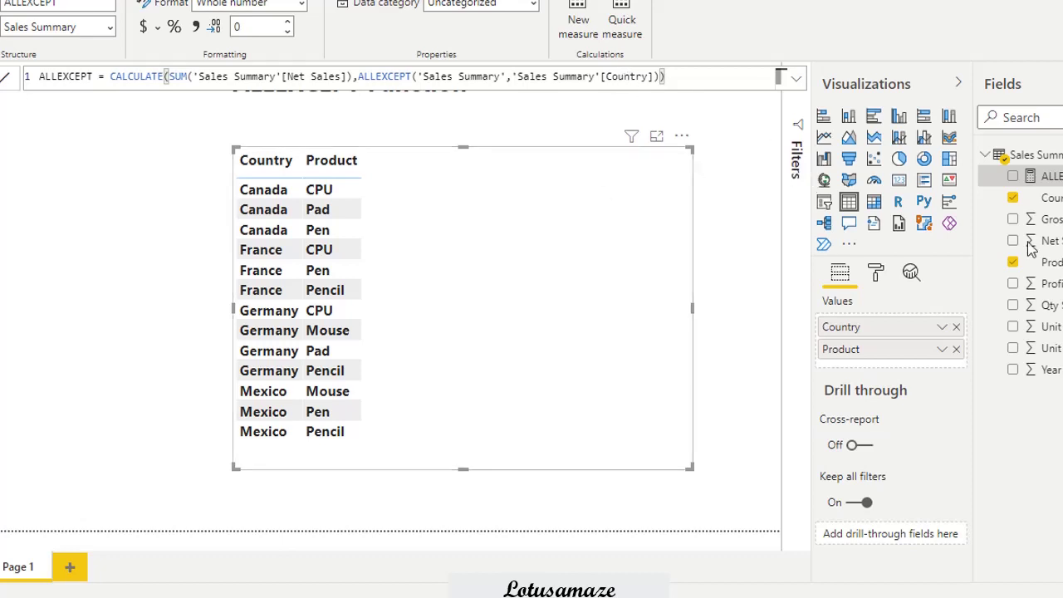
left_click_drag(1050, 176, 923, 372)
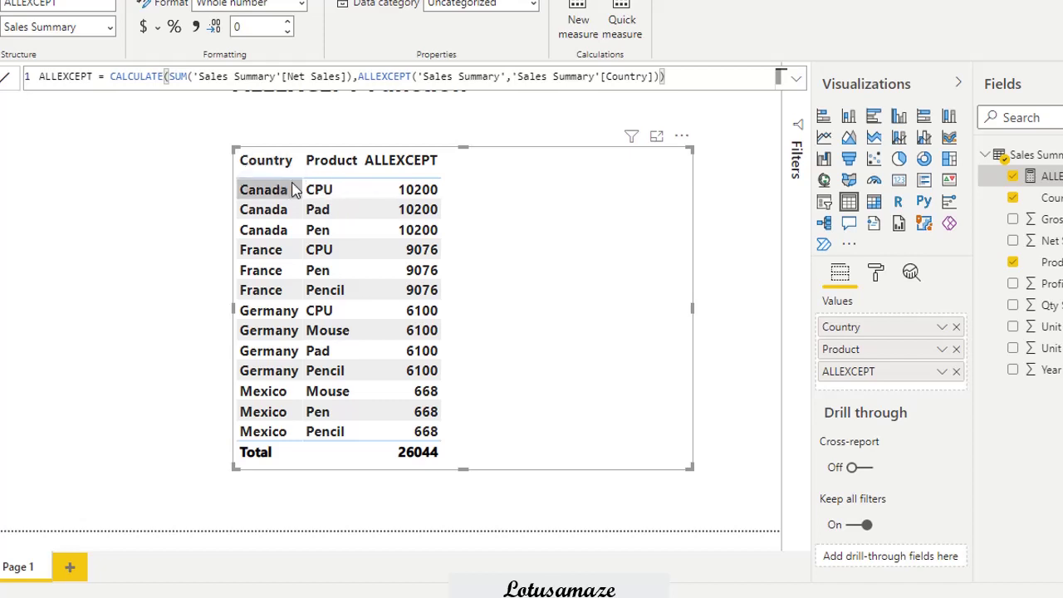
- Change the column kept by the ALLEXCEPT measure's filter to 'Sales Summary'[Product] and apply the formula
left_click(643, 76)
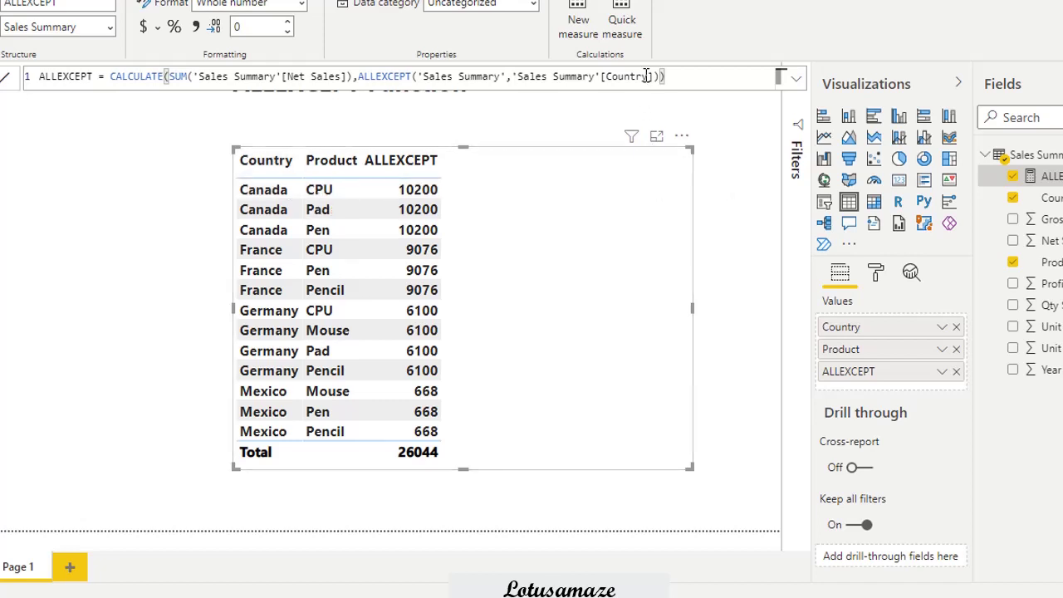
key("Right")
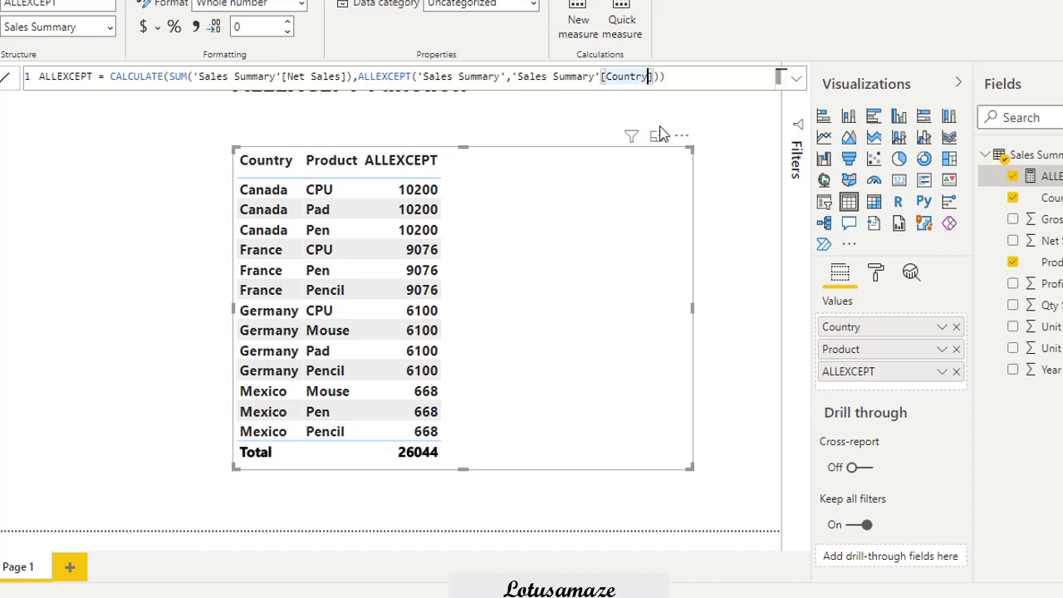
key("BackSpace")
key("BackSpace")
key("BackSpace")
key("BackSpace")
key("BackSpace")
key("BackSpace")
key("BackSpace")
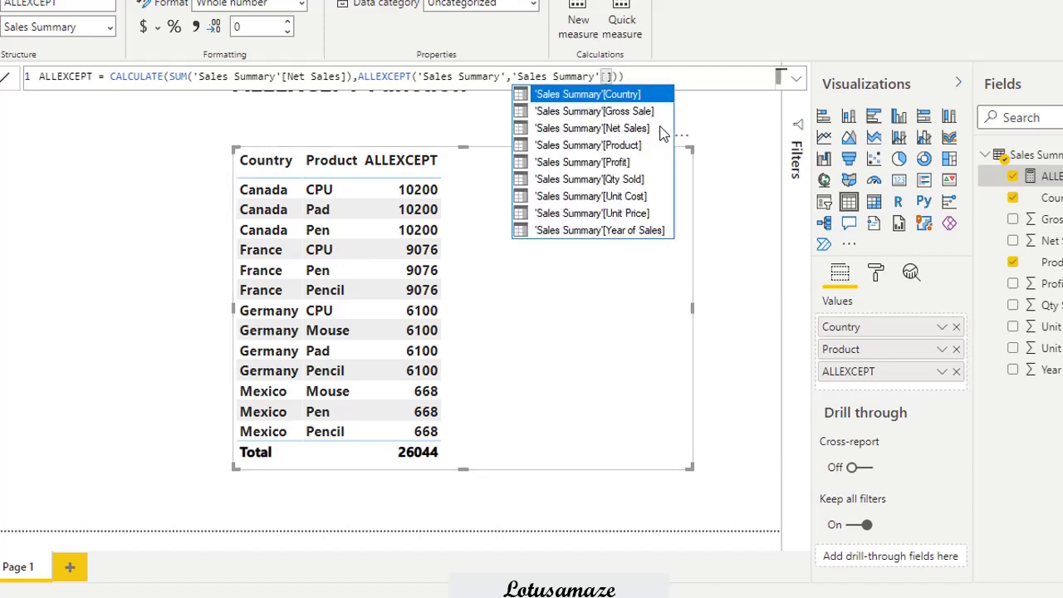
type("P")
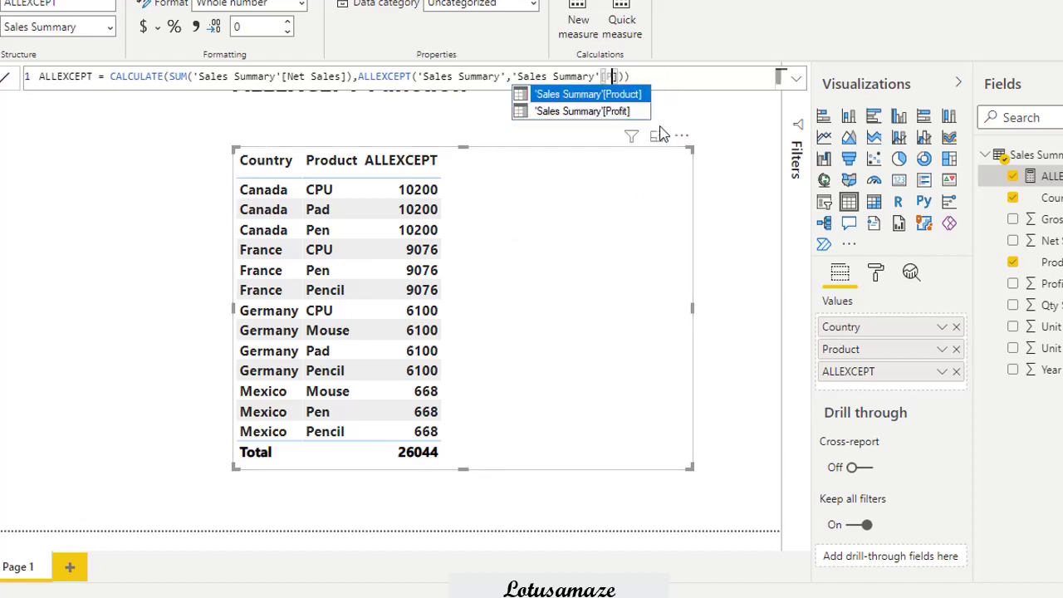
left_click(611, 96)
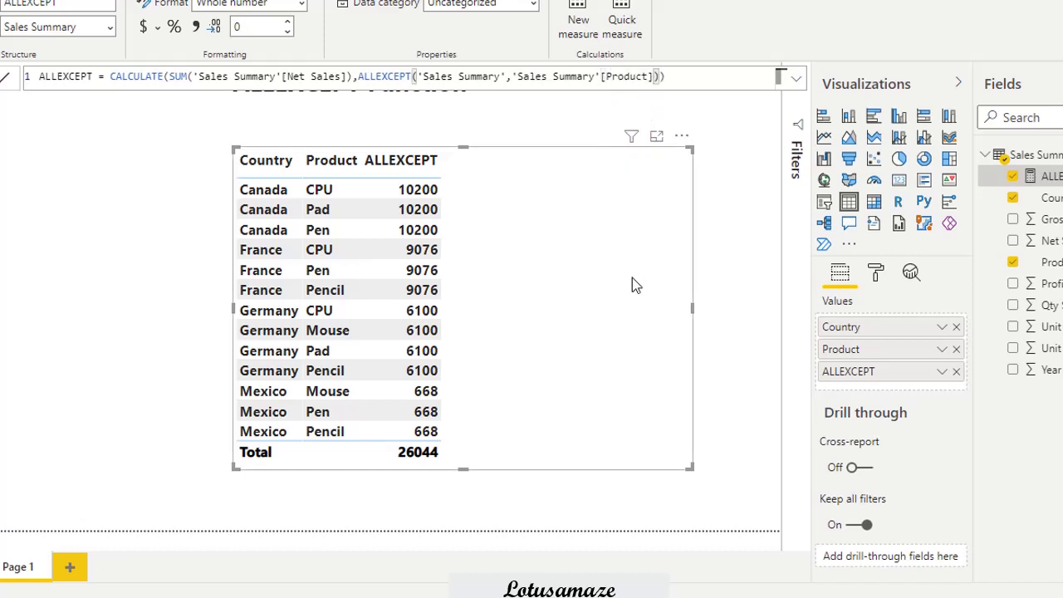
key("Return")
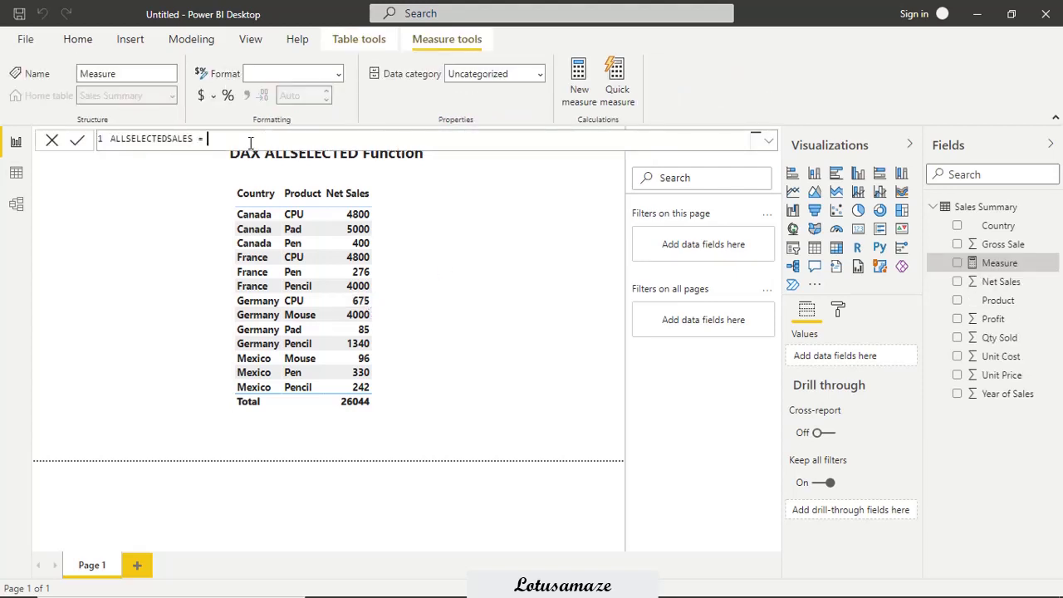
- Define the measure ALLSELECTEDSALES = CALCULATE(SUM('Sales Summary'[Net Sales]),ALLSELECTED('Sales Summary'[Product])) and add it to the Country and Product table
type("CAL")
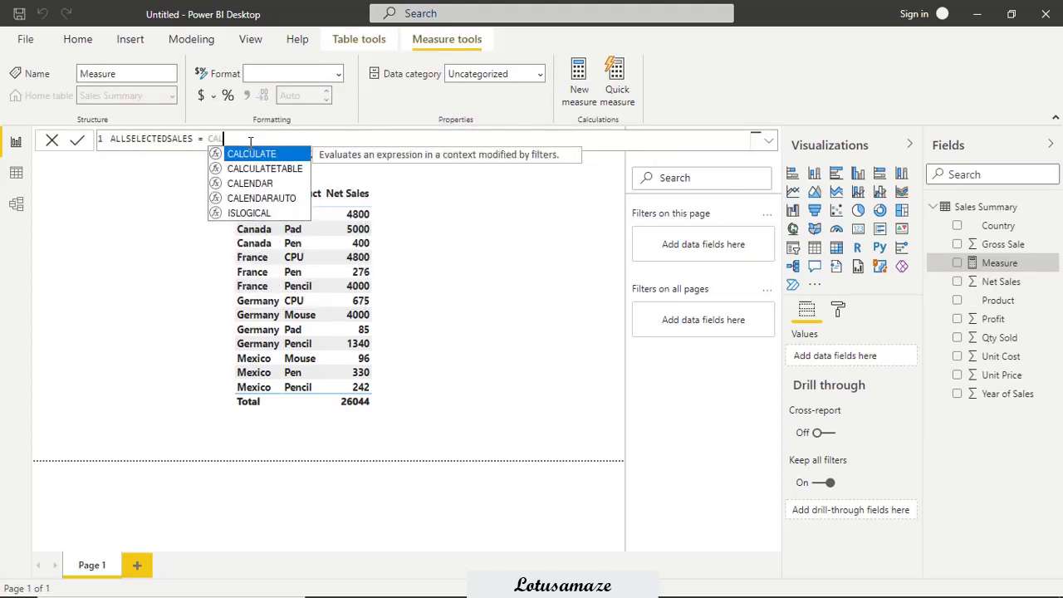
left_click(254, 155)
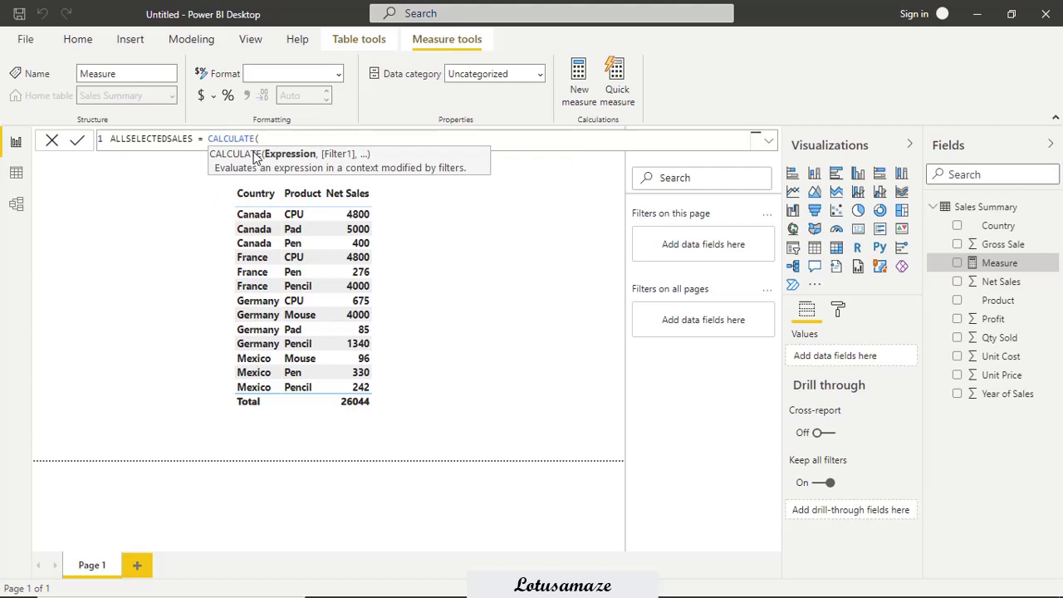
type("SUM(")
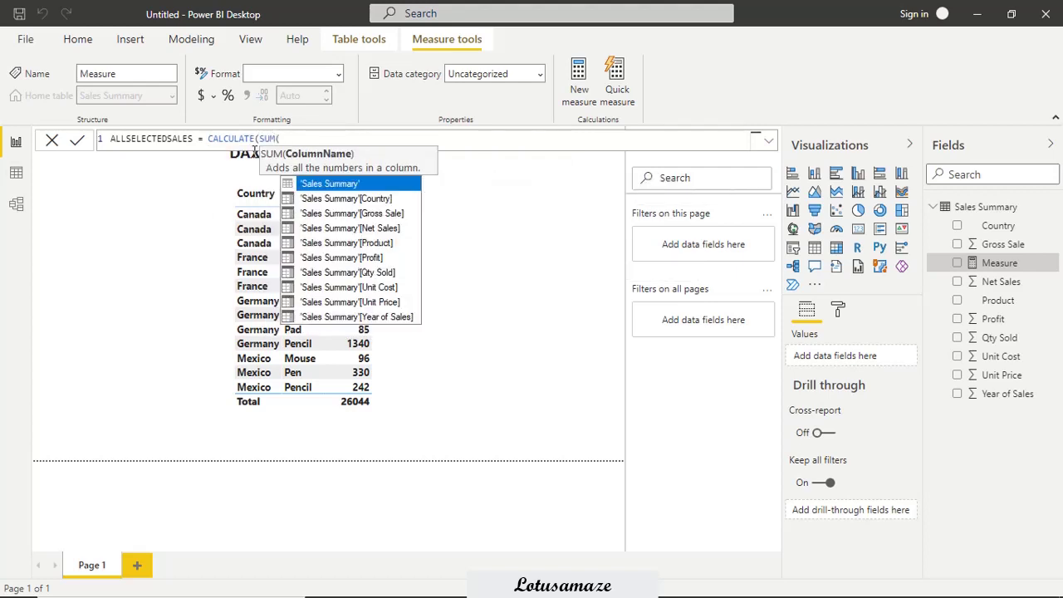
left_click(355, 230)
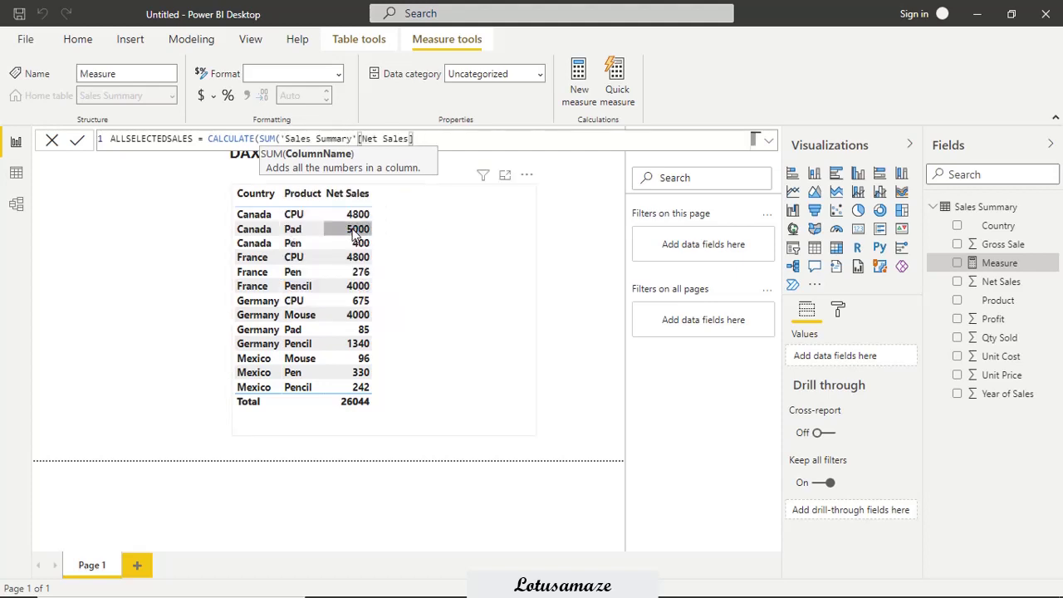
type("),")
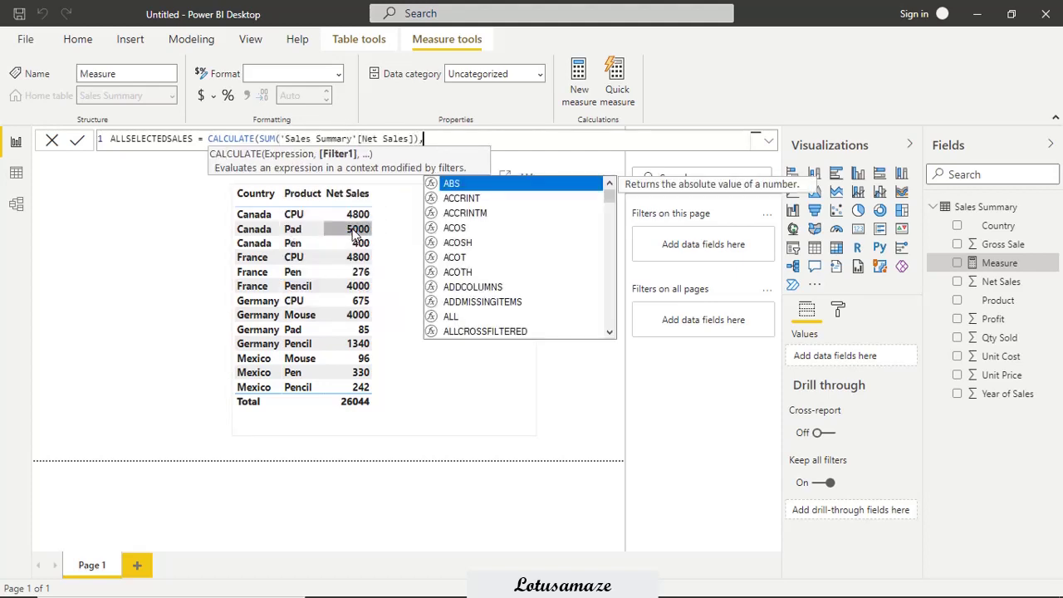
type("ALL")
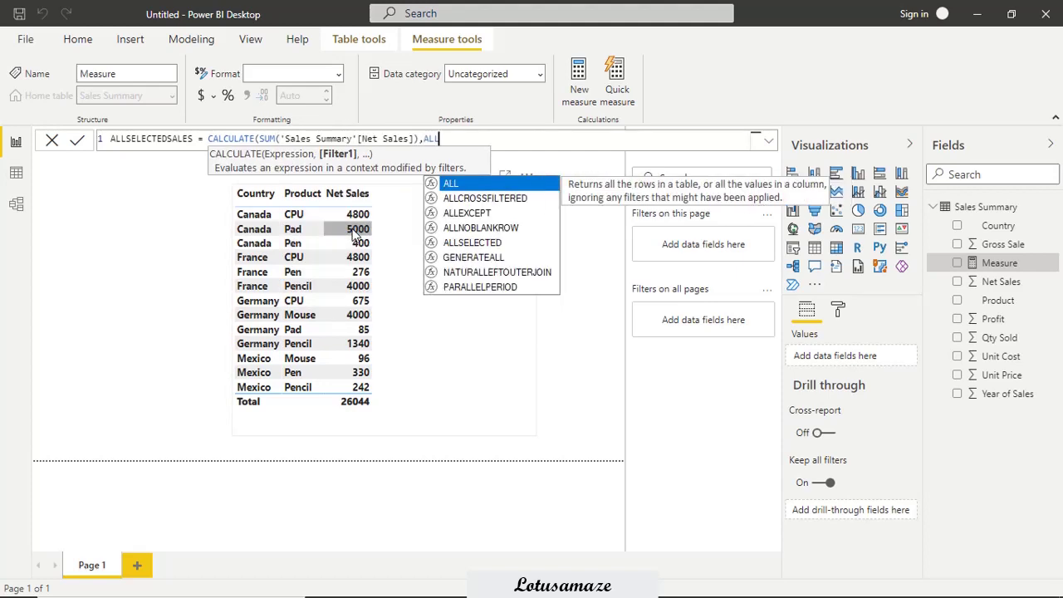
left_click(470, 244)
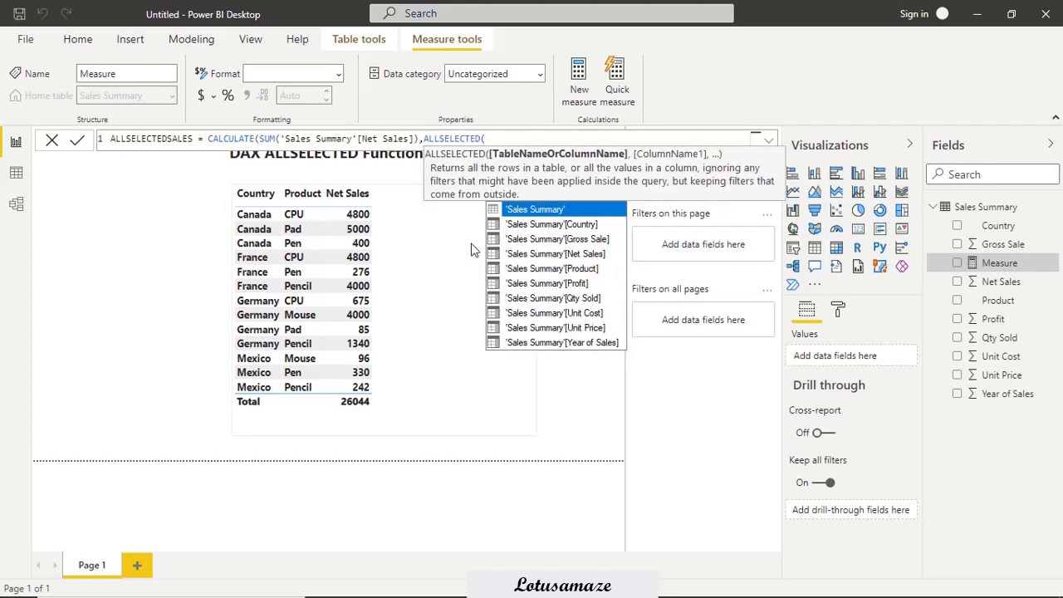
left_click(545, 269)
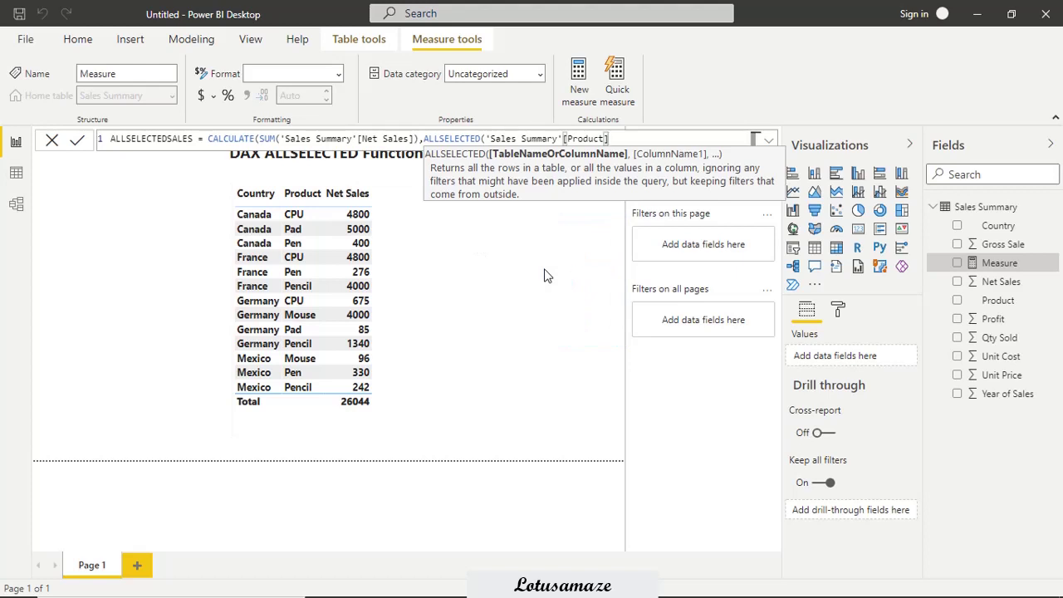
type(")")
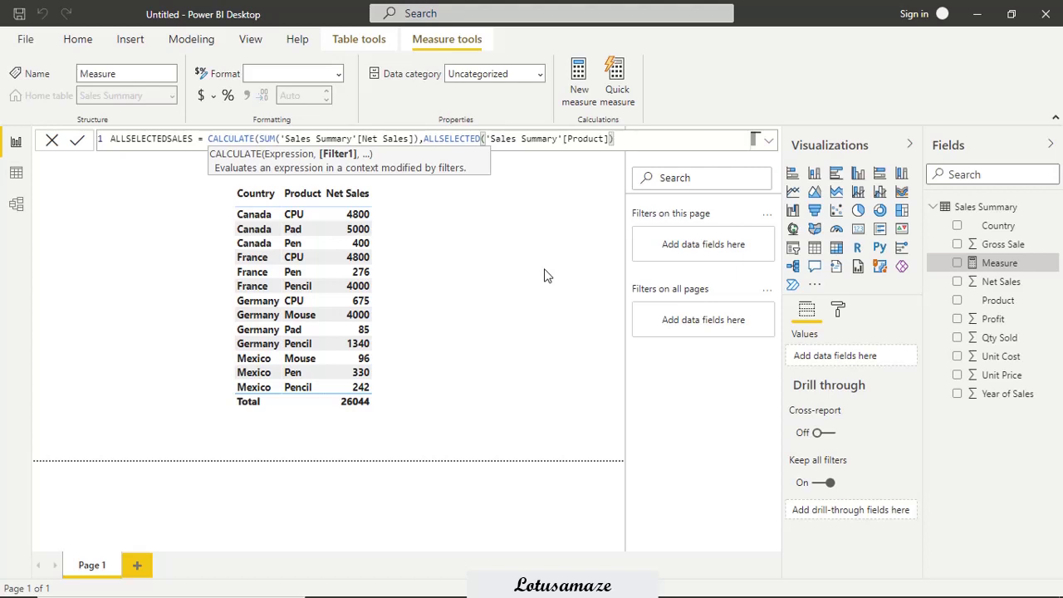
key("Escape")
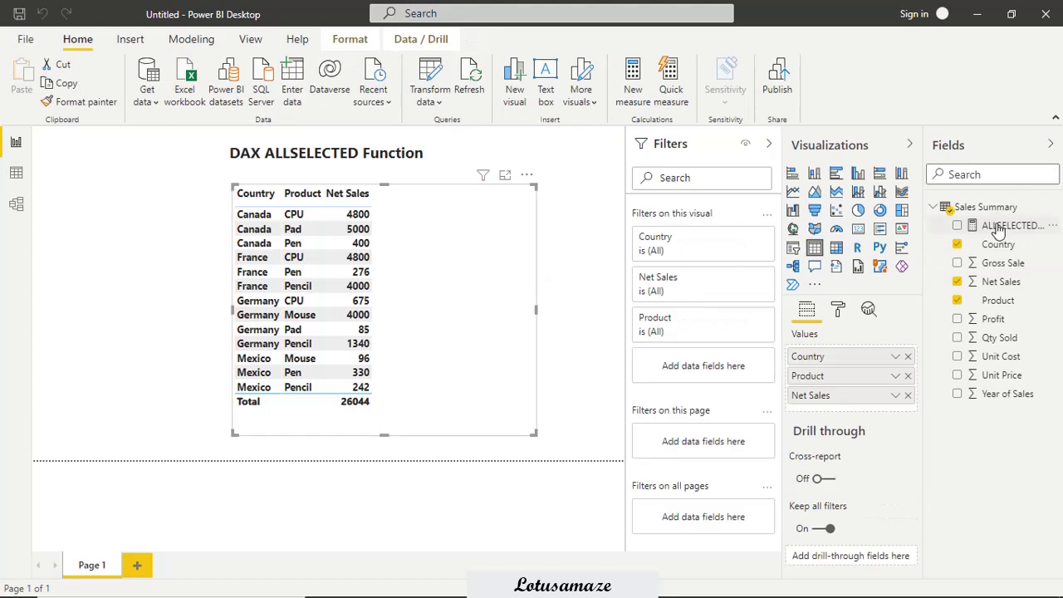
left_click_drag(1000, 227, 863, 406)
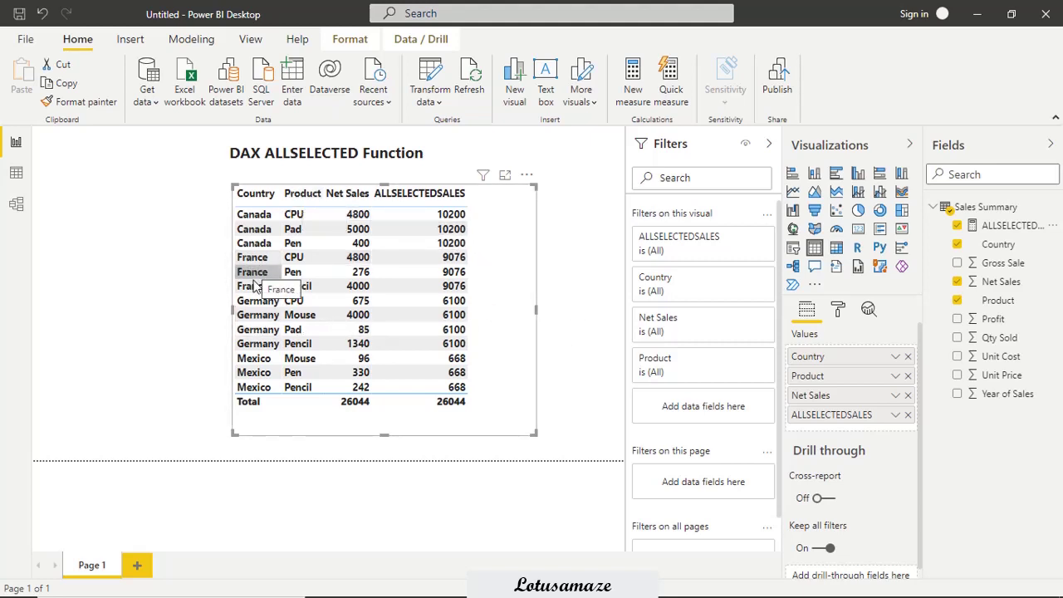
- Add a Product slicer beside the sales table and filter by CPU alone, followed by CPU and Mouse together
left_click(601, 335)
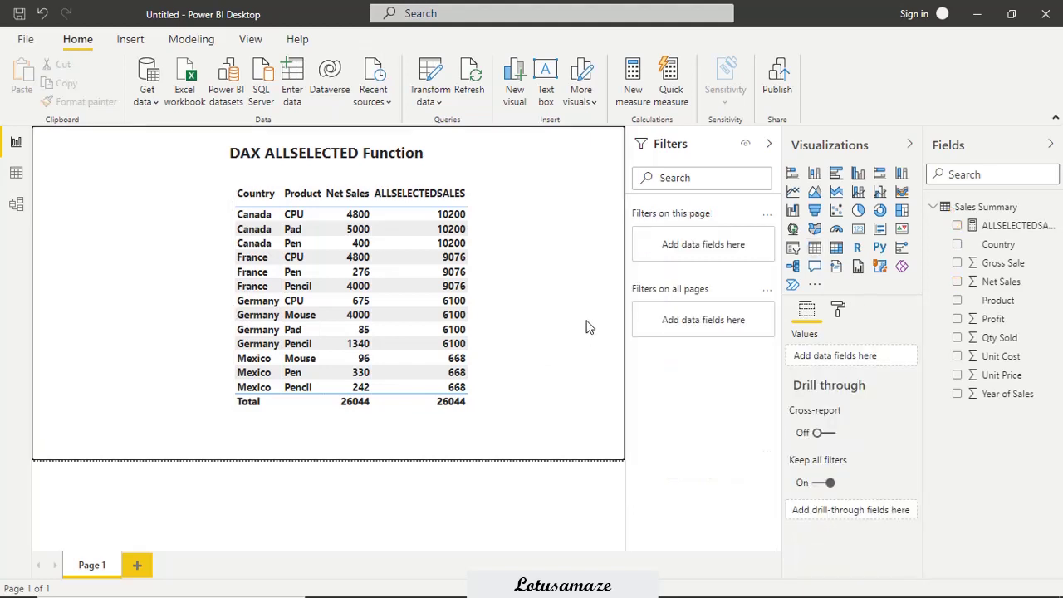
left_click(792, 247)
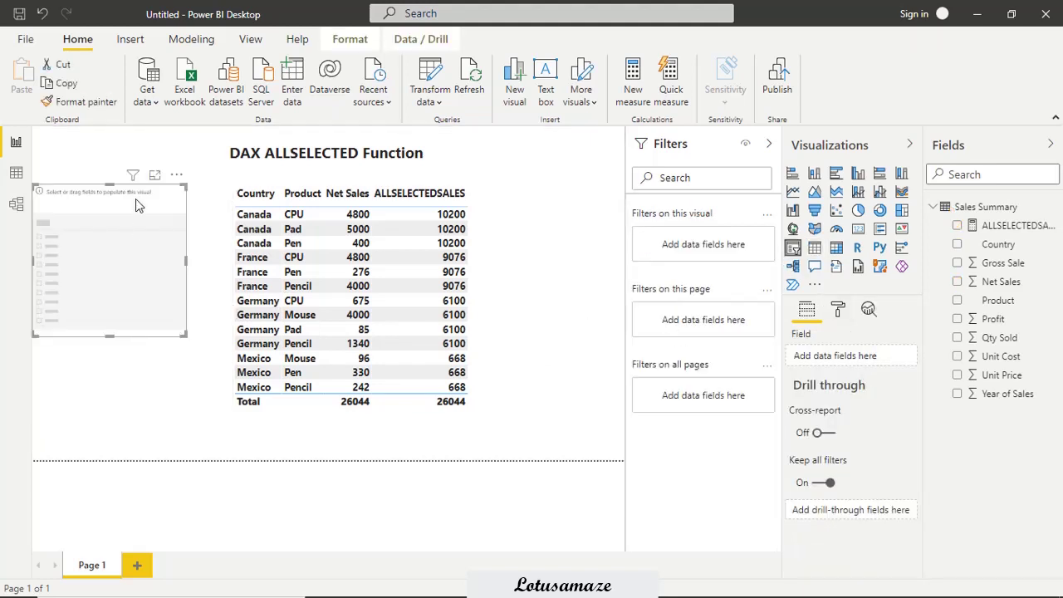
left_click_drag(138, 193, 151, 236)
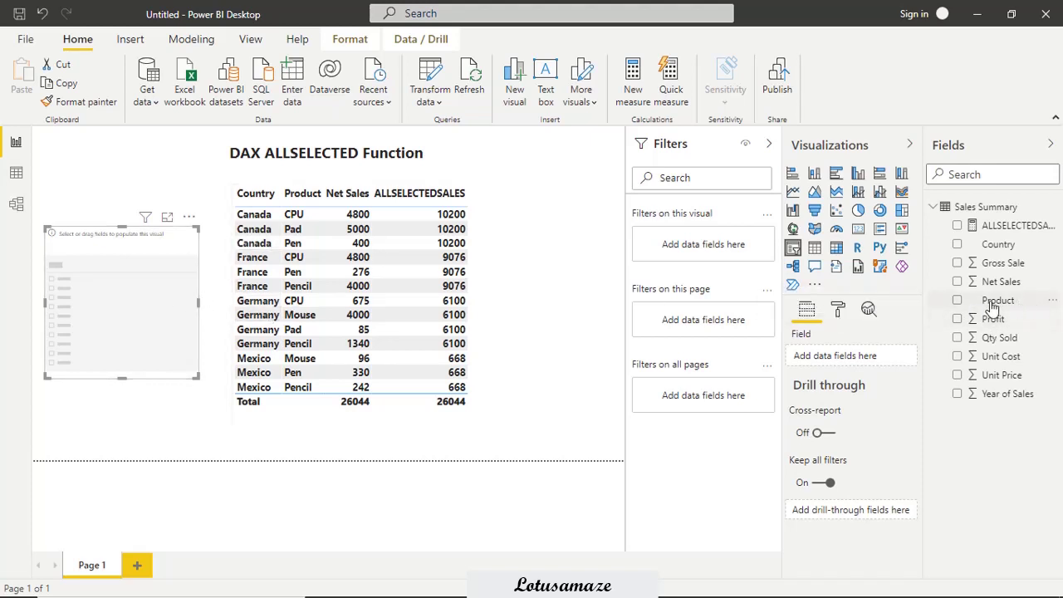
left_click_drag(993, 301, 843, 358)
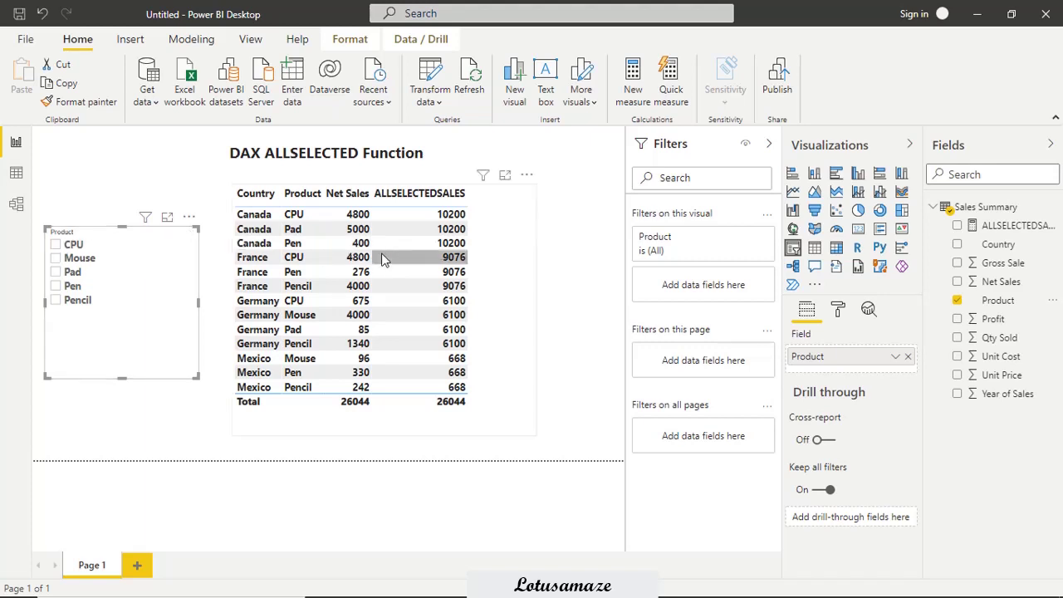
left_click(55, 245)
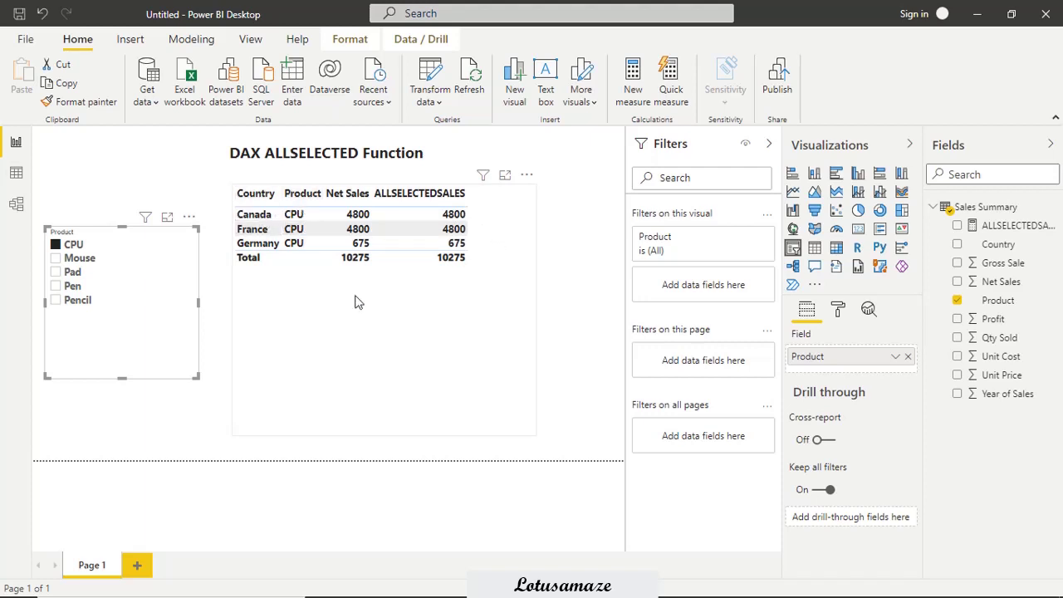
left_click(54, 258, "ctrl")
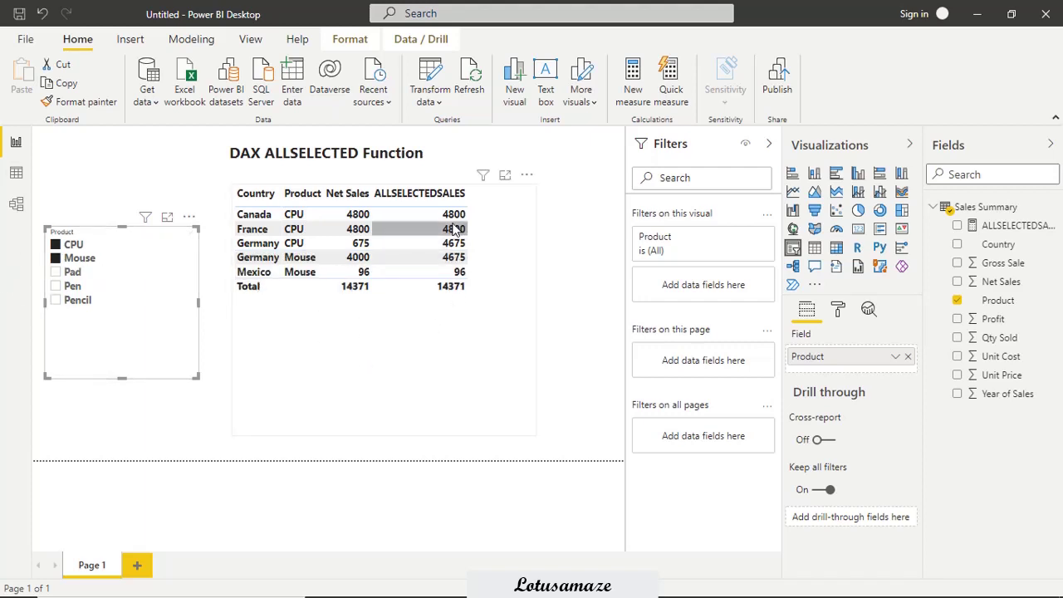